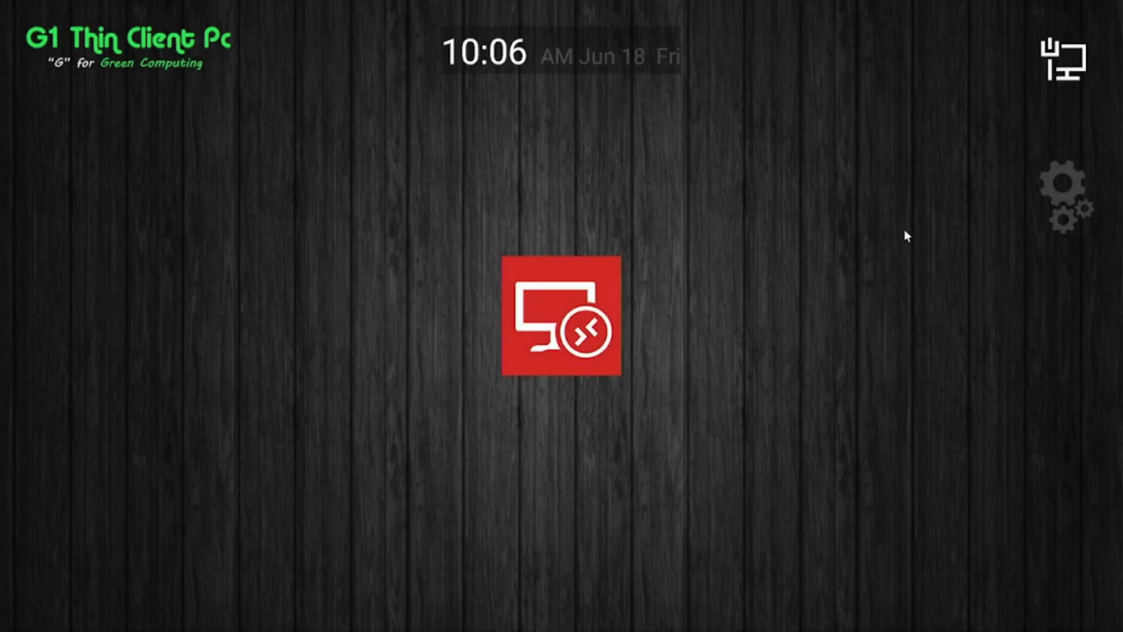
- Review the display resolution options and close them, leaving the output at 1080p50hz
click(1076, 208)
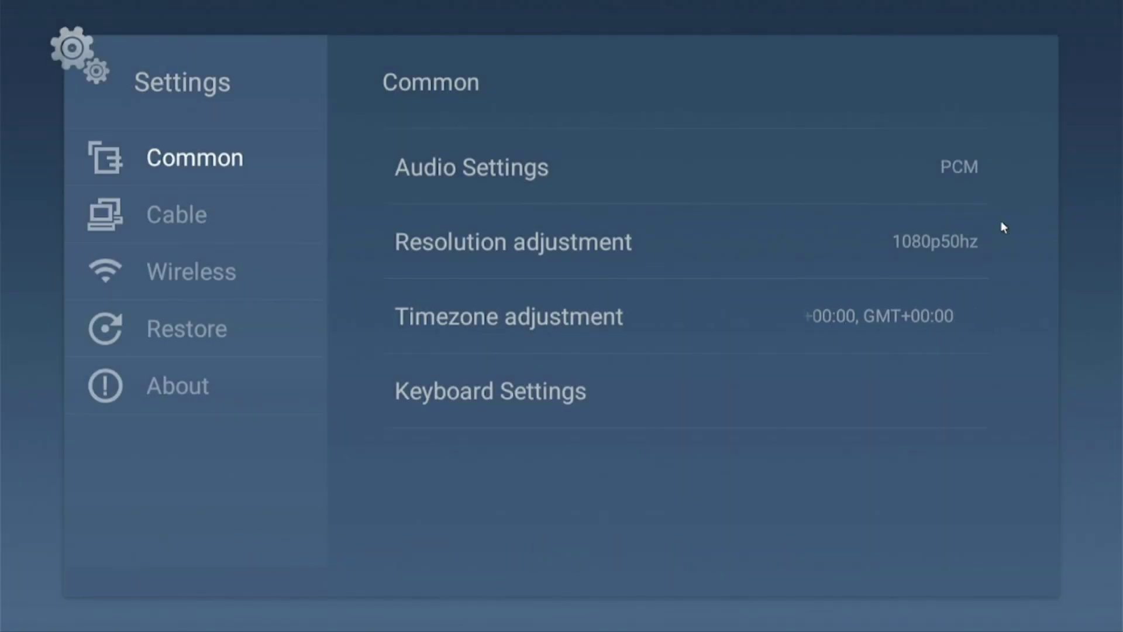
click(954, 238)
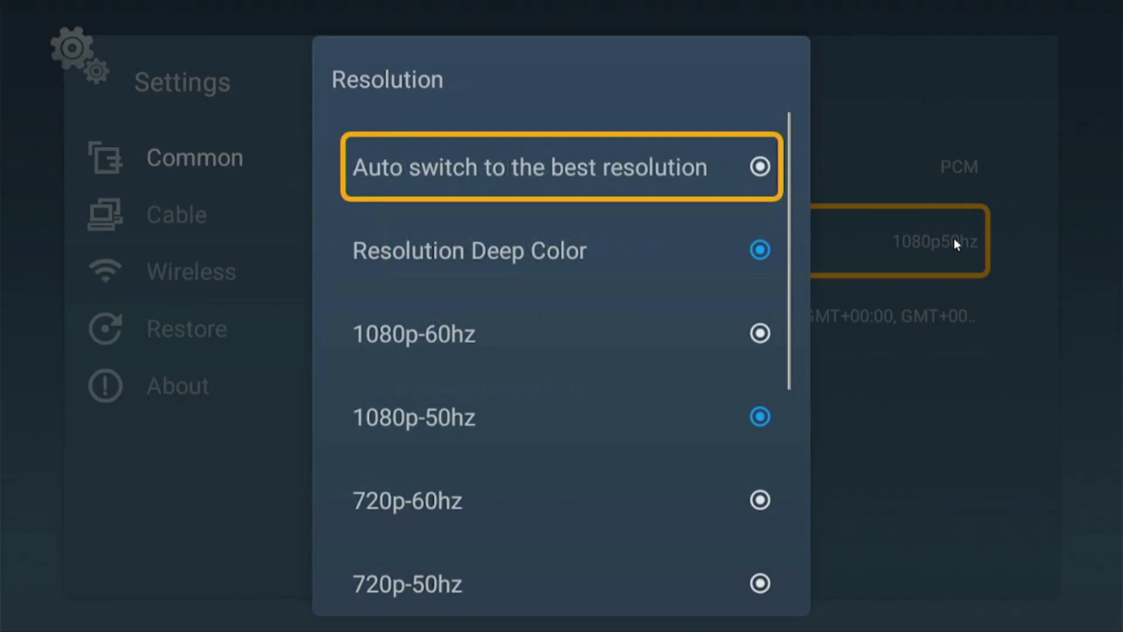
scroll(670, 299, down, 1)
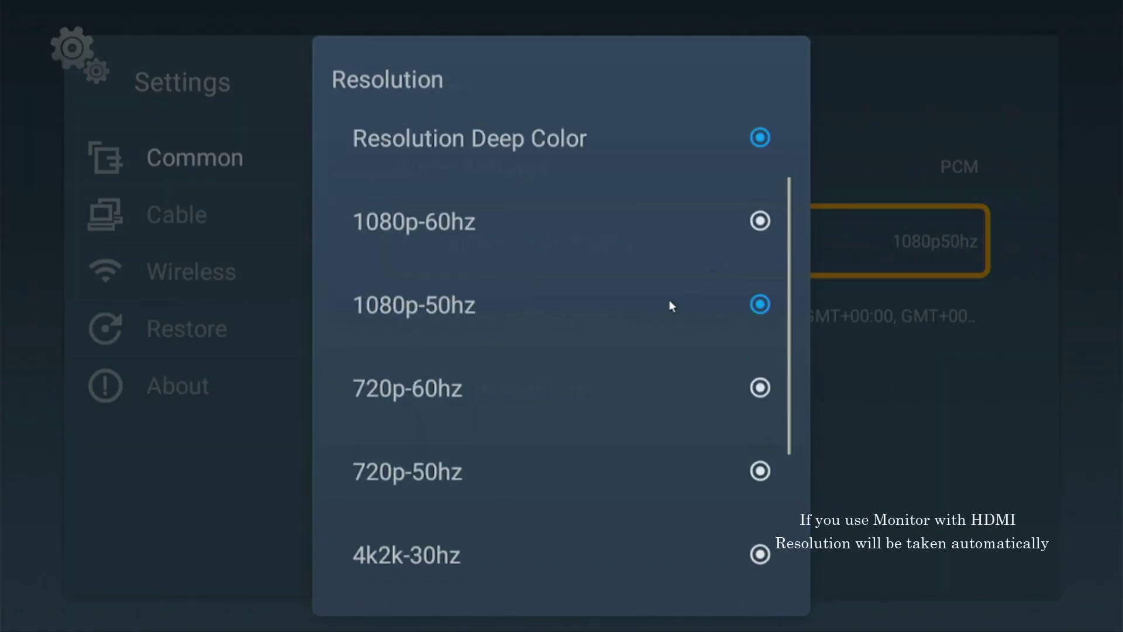
scroll(670, 299, down, 2)
scroll(670, 300, down, 1)
scroll(669, 301, up, 4)
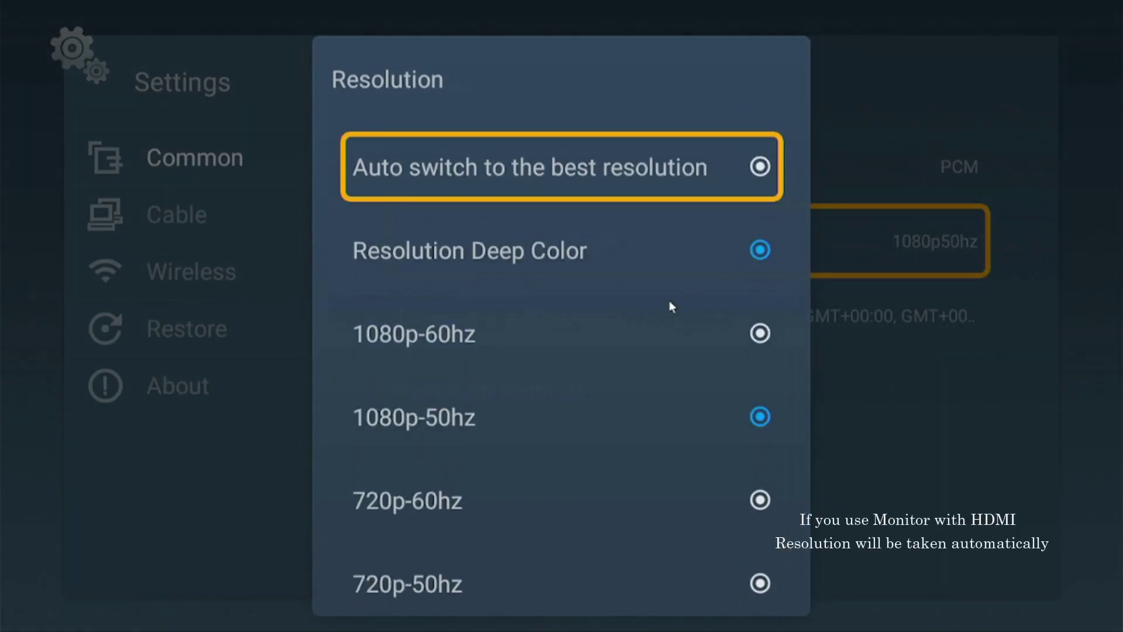
scroll(669, 300, down, 3)
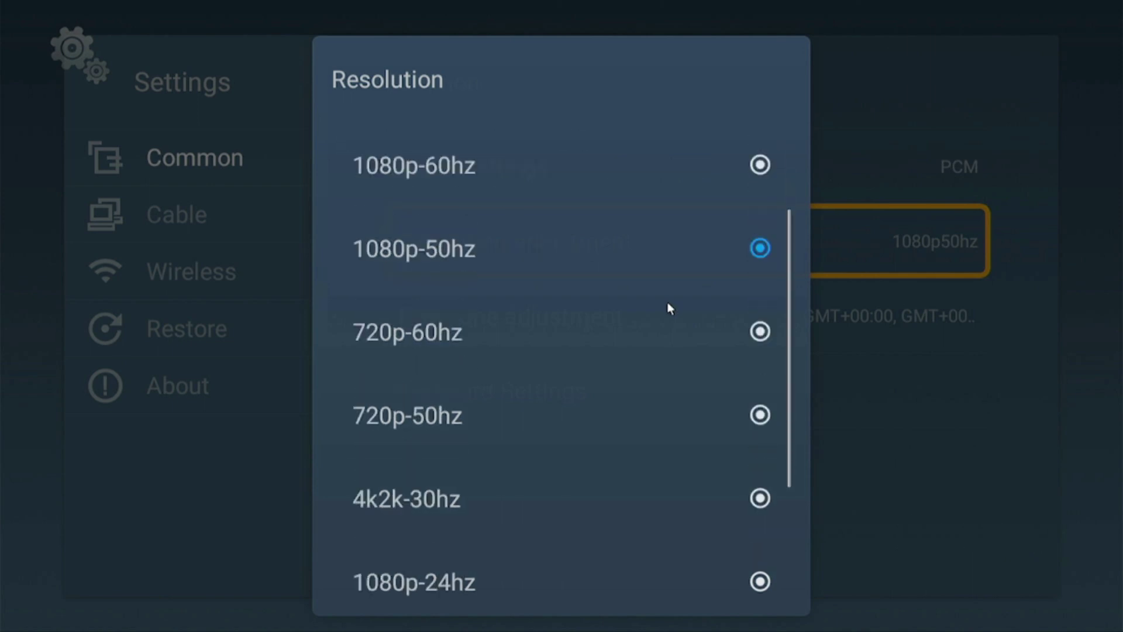
scroll(668, 302, down, 2)
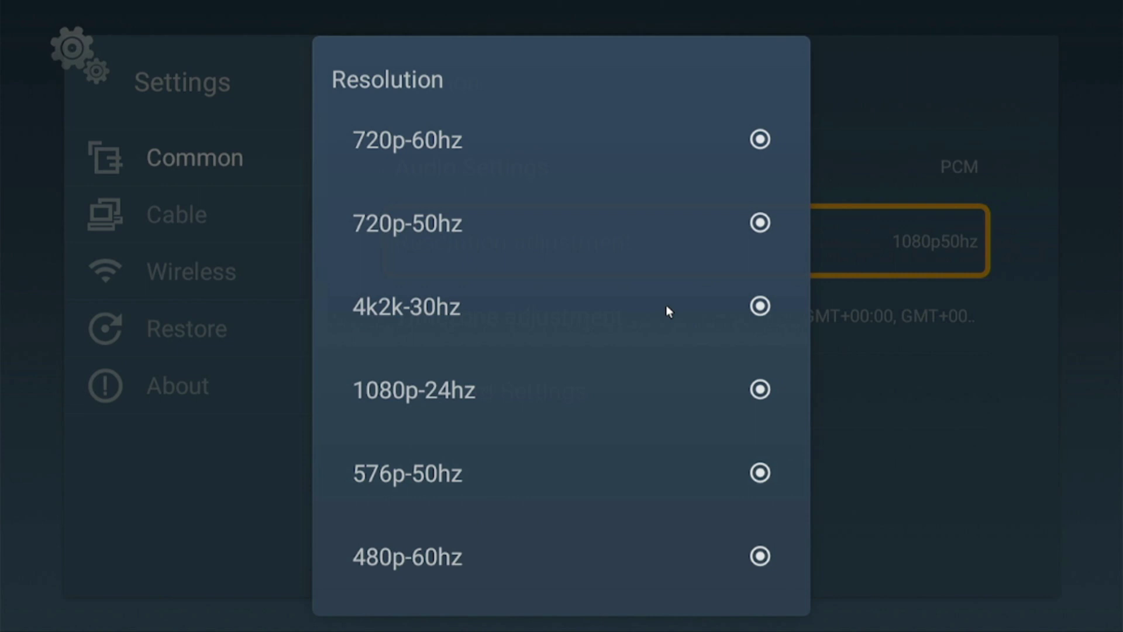
scroll(667, 305, up, 1)
scroll(666, 305, up, 2)
scroll(667, 305, up, 1)
scroll(666, 305, up, 1)
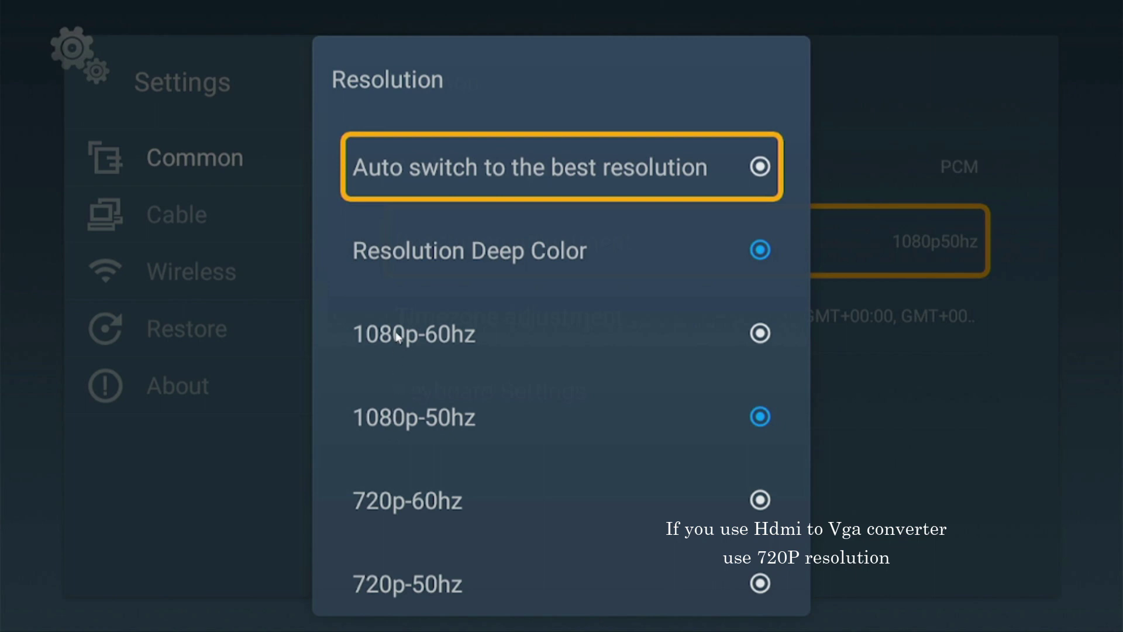
key(Escape)
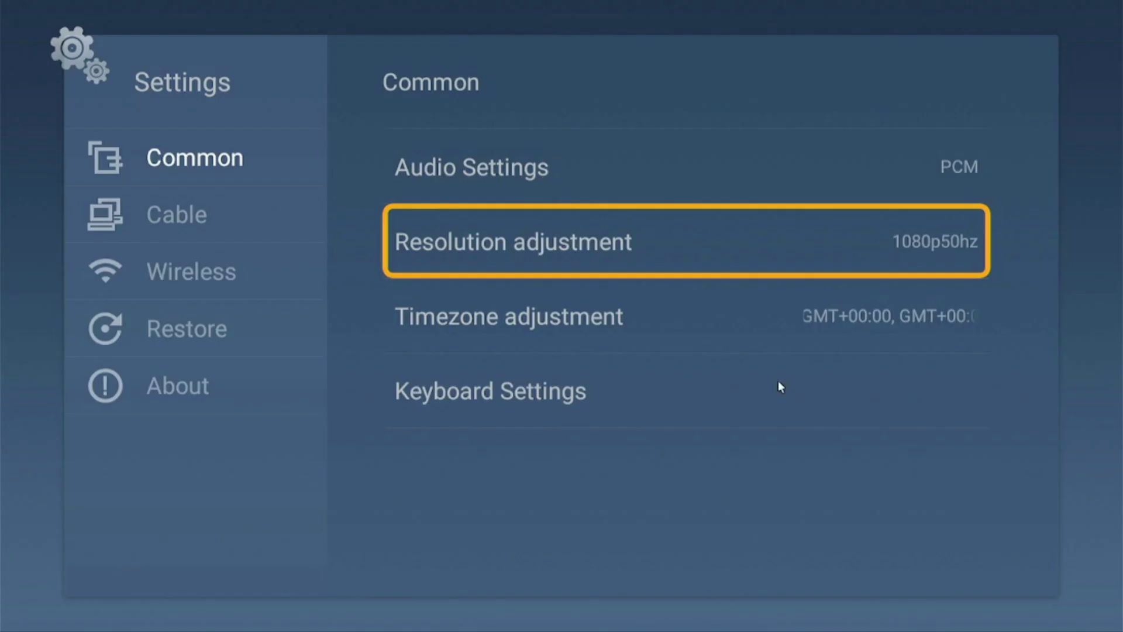
- Set the device timezone to Kolkata, GMT+05:30
key(Down)
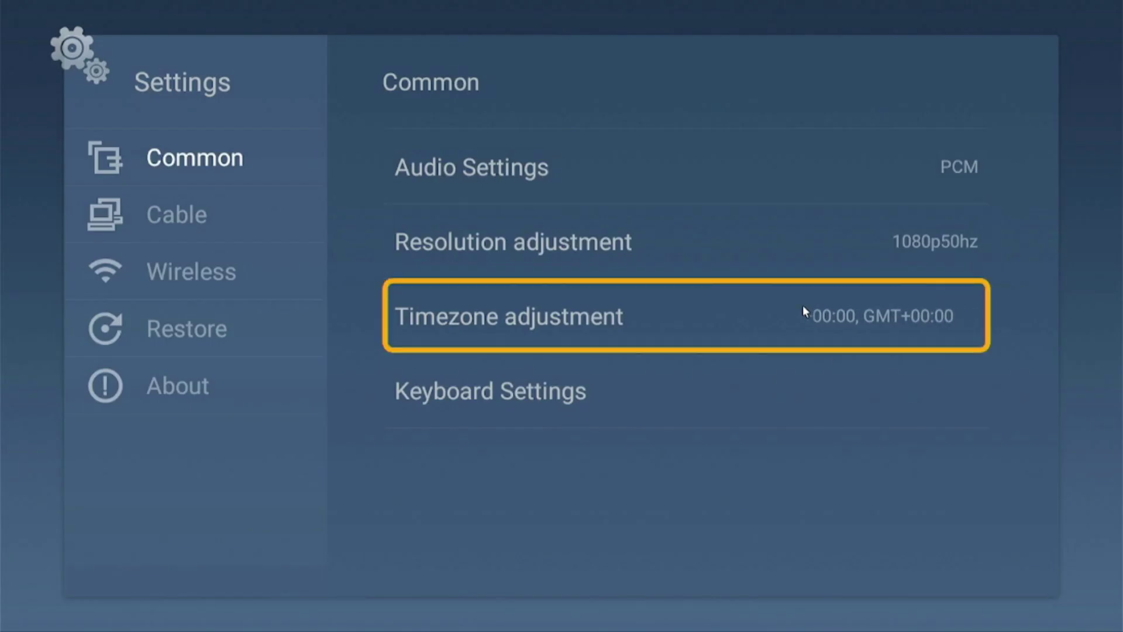
click(803, 304)
scroll(739, 384, down, 4)
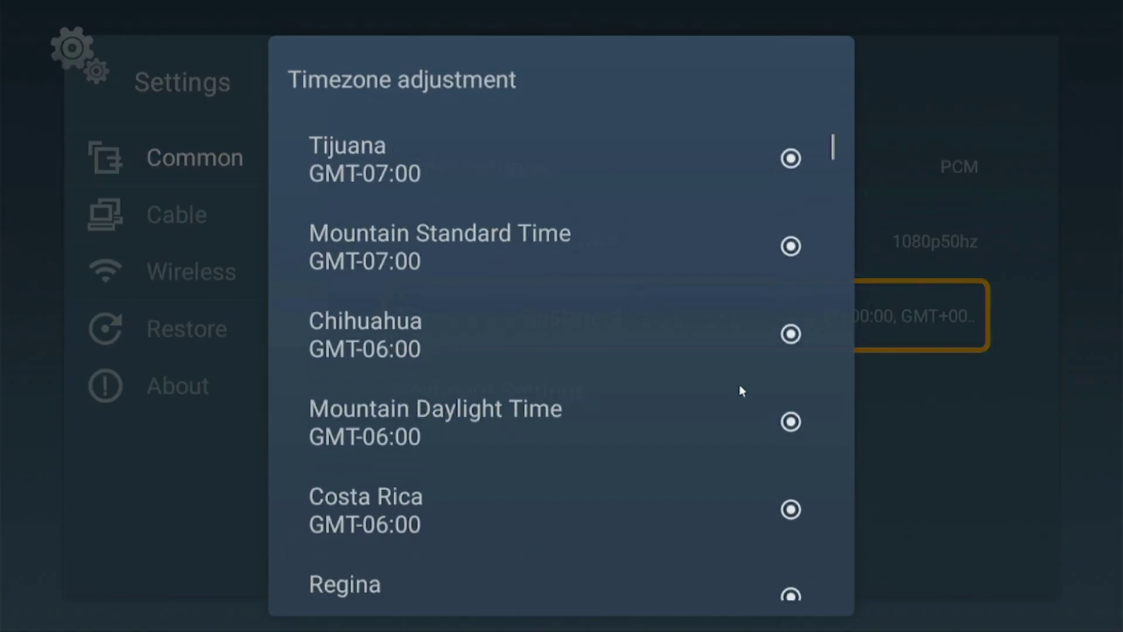
scroll(740, 384, down, 4)
scroll(738, 386, down, 3)
scroll(738, 387, down, 3)
scroll(738, 388, down, 5)
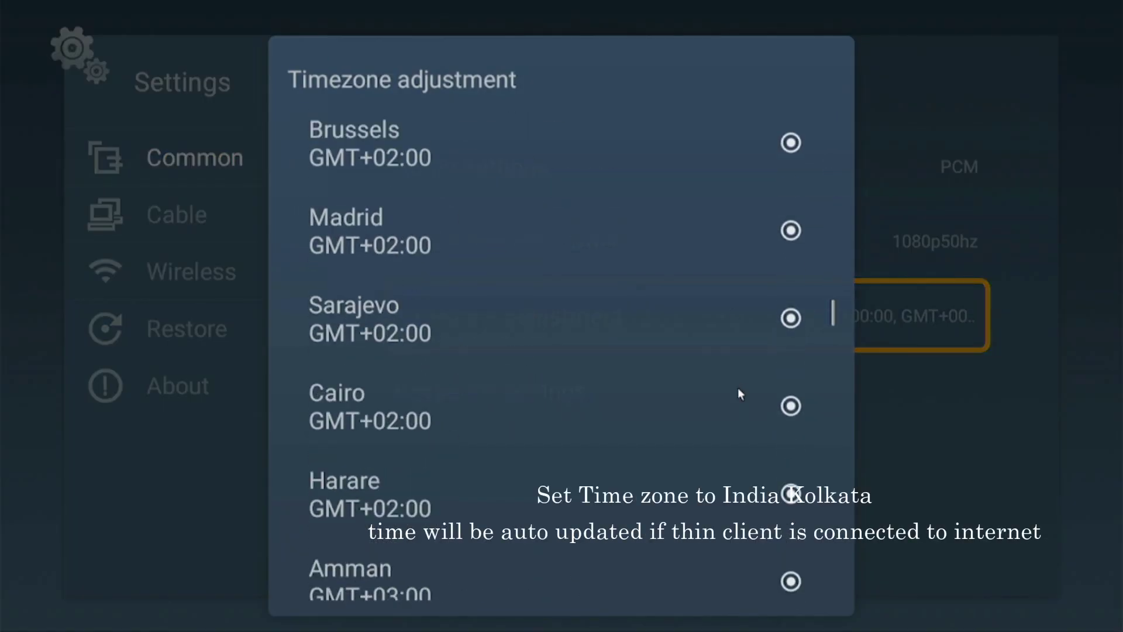
scroll(738, 387, down, 5)
scroll(736, 388, down, 3)
scroll(736, 388, down, 1)
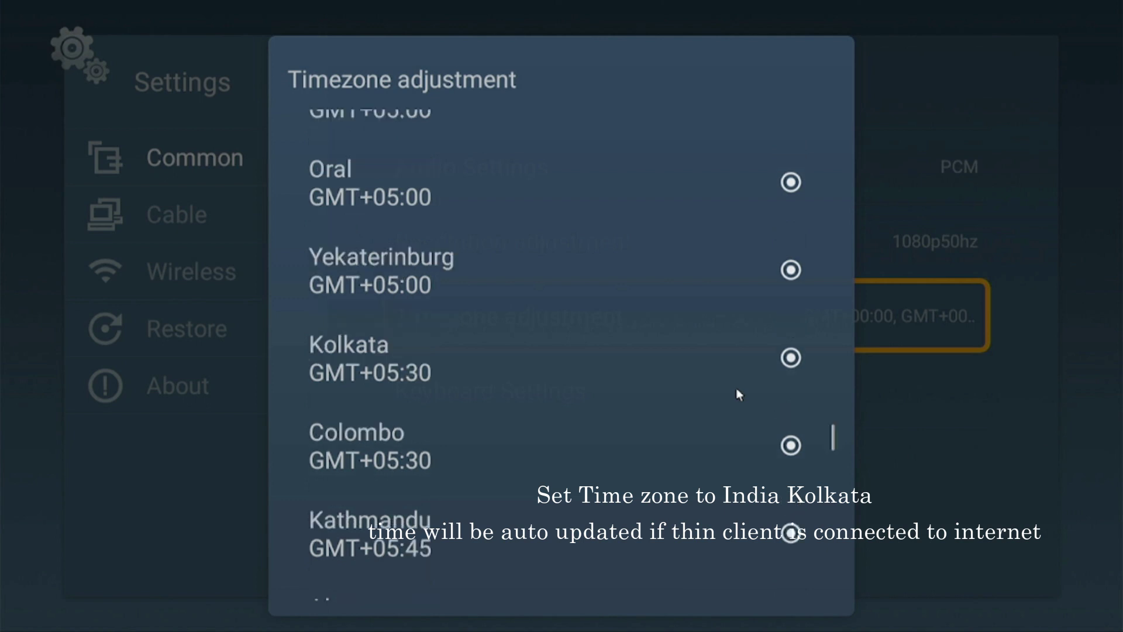
scroll(737, 388, down, 1)
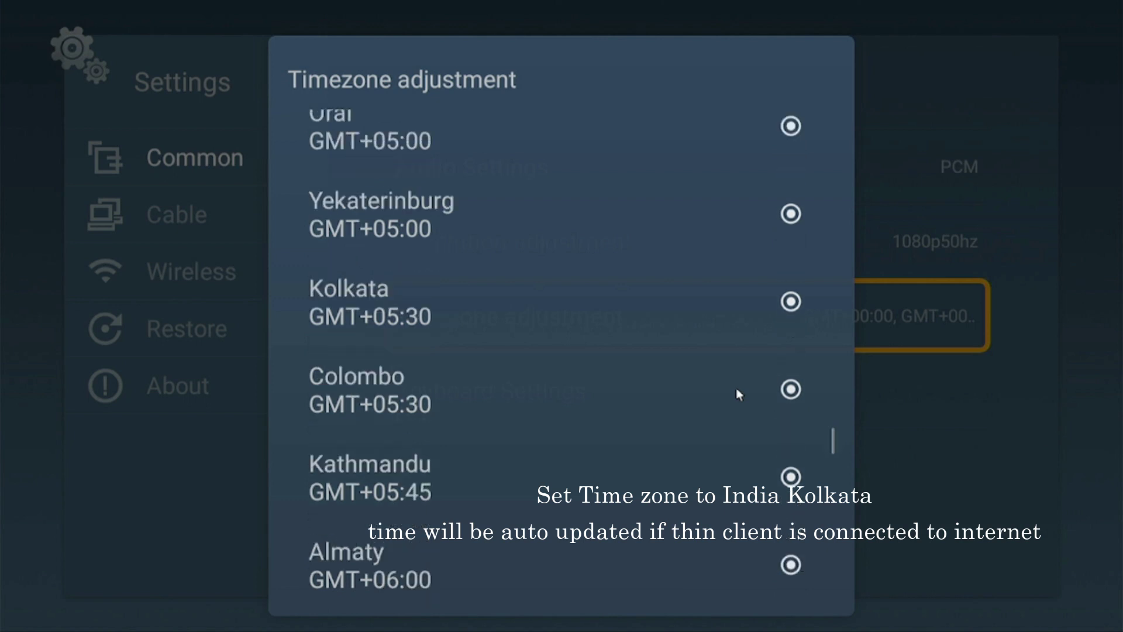
click(543, 304)
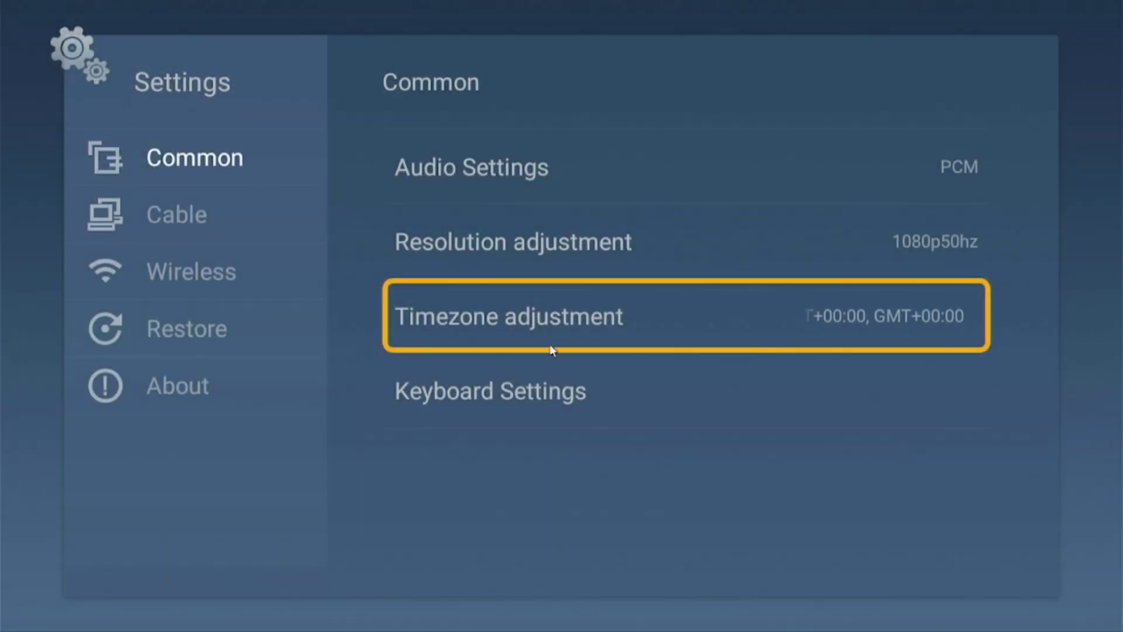
click(547, 383)
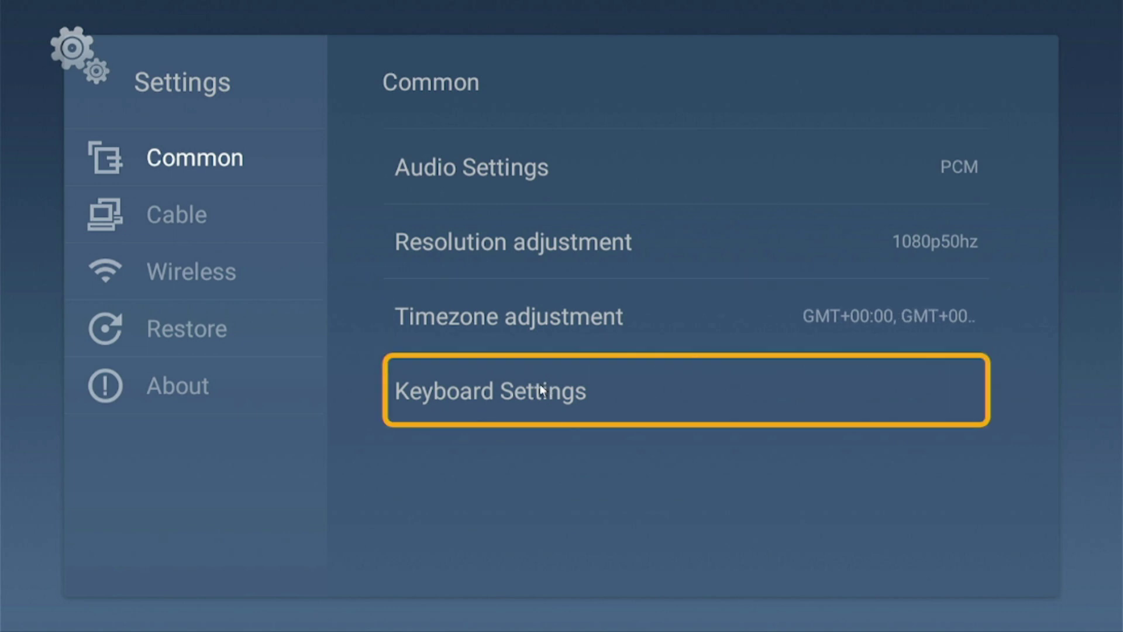
- Give the CASUE USB keyboard's Android Keyboard the English (US) International style layout
click(562, 392)
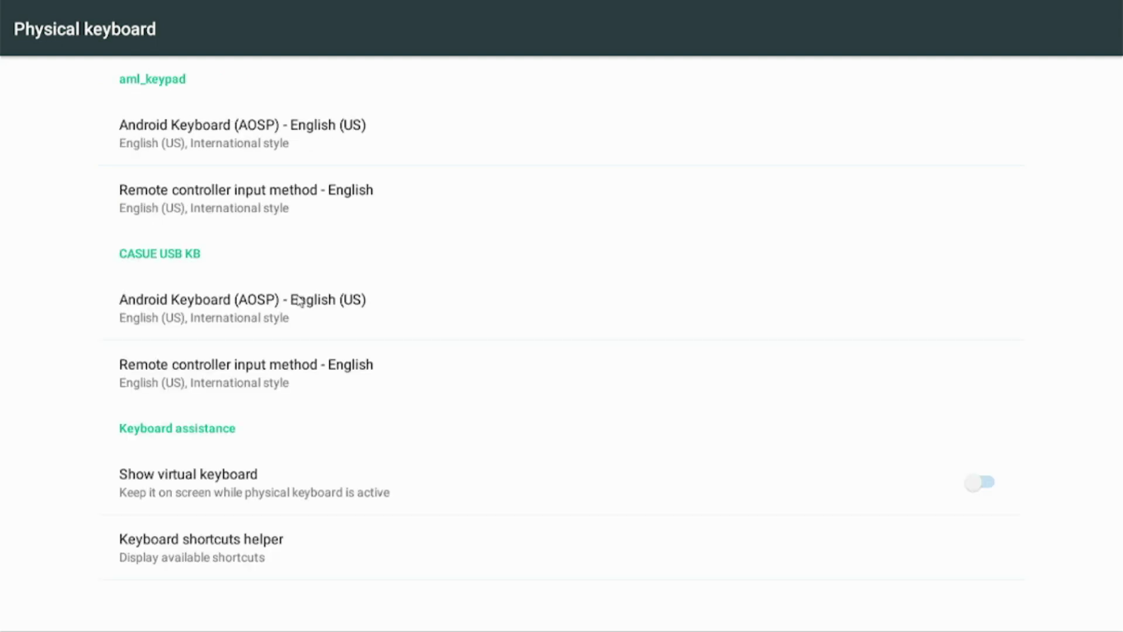
click(296, 300)
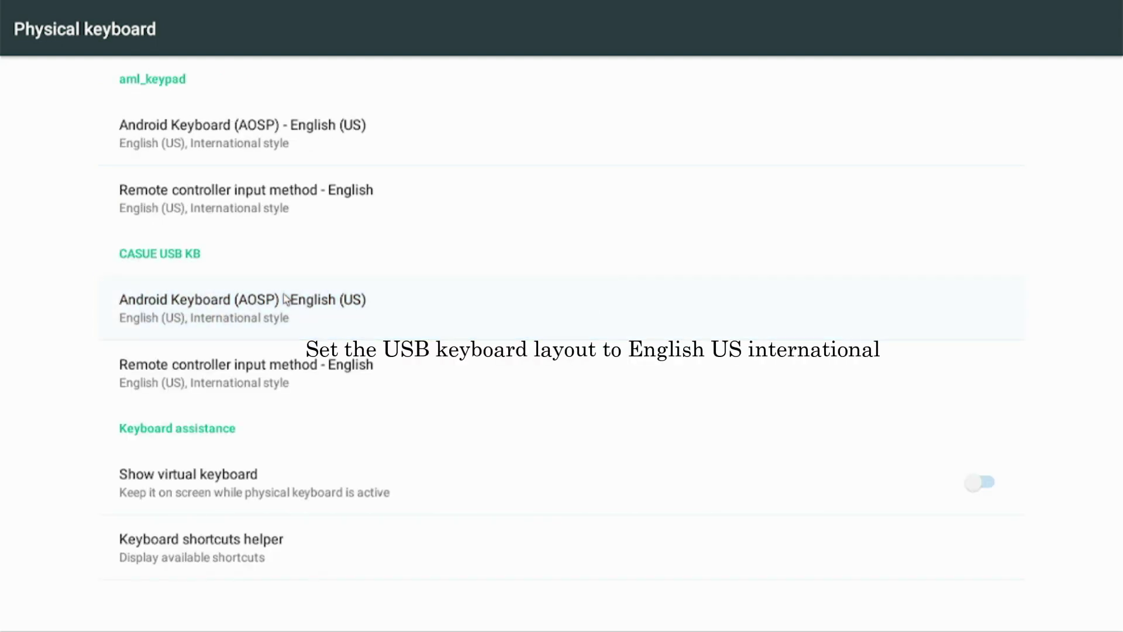
click(283, 298)
scroll(284, 295, down, 10)
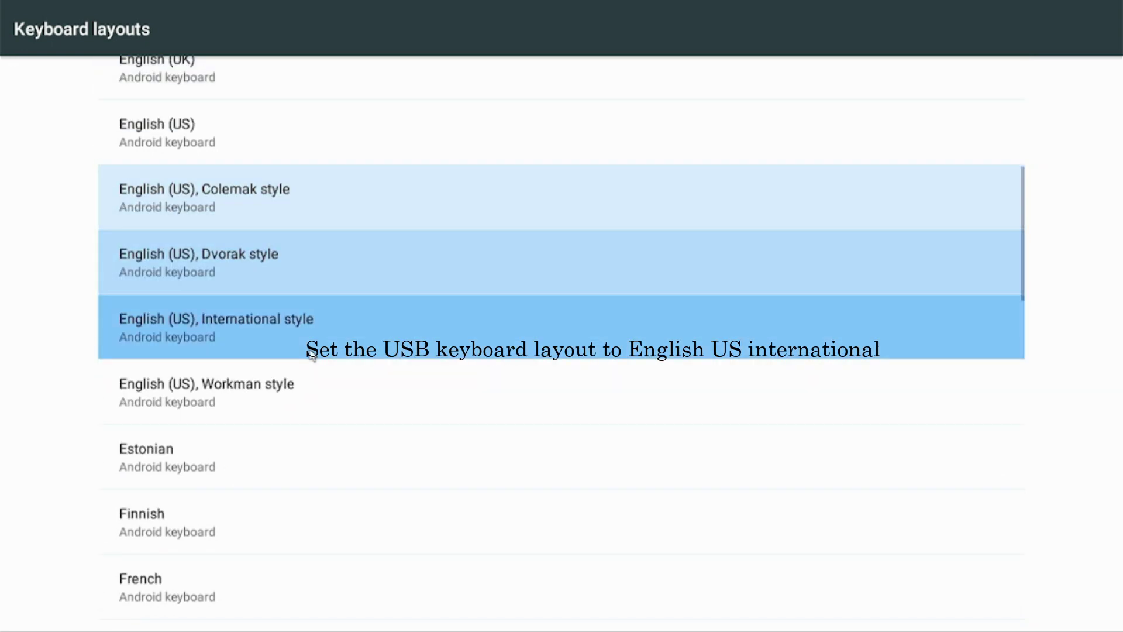
click(311, 345)
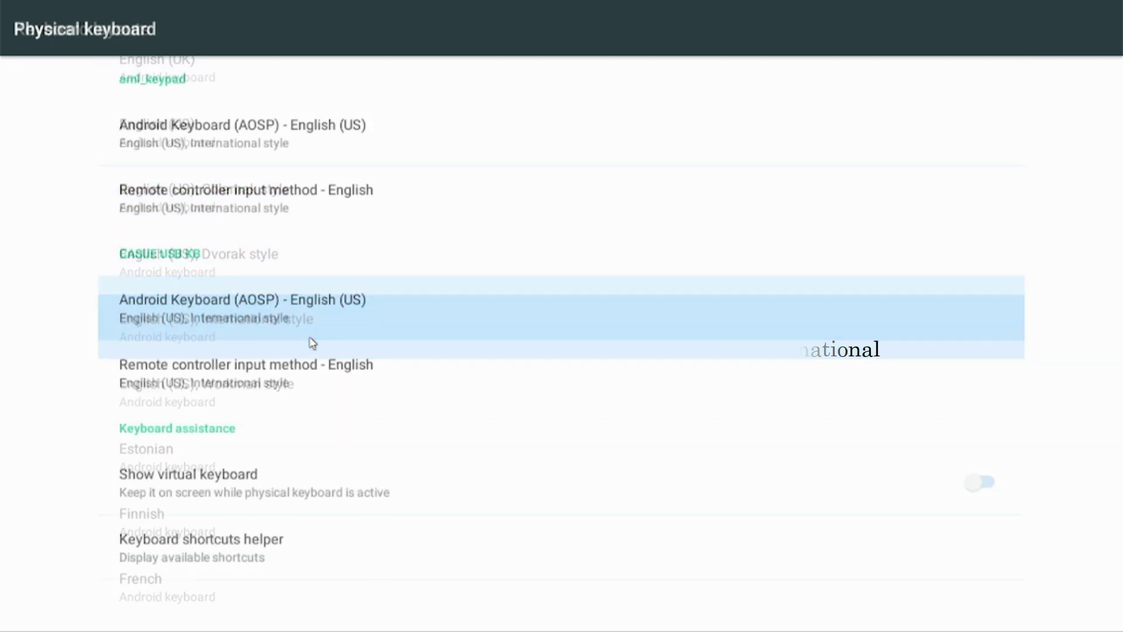
- Set the remote-controller input method layout to English (US)
click(296, 367)
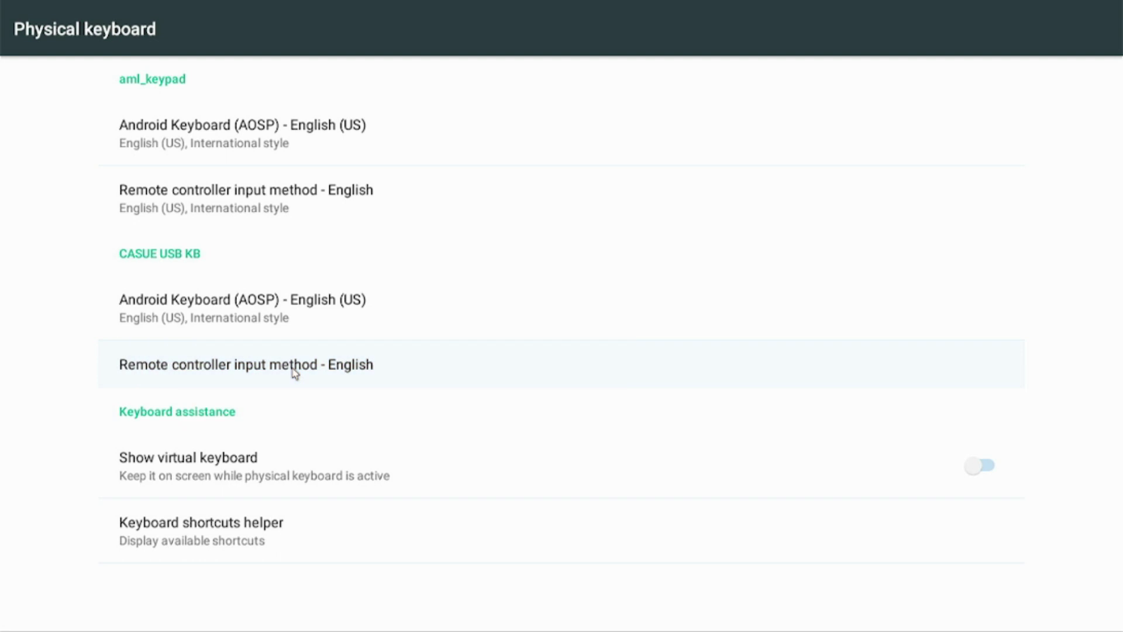
scroll(292, 373, down, 1)
scroll(292, 374, down, 3)
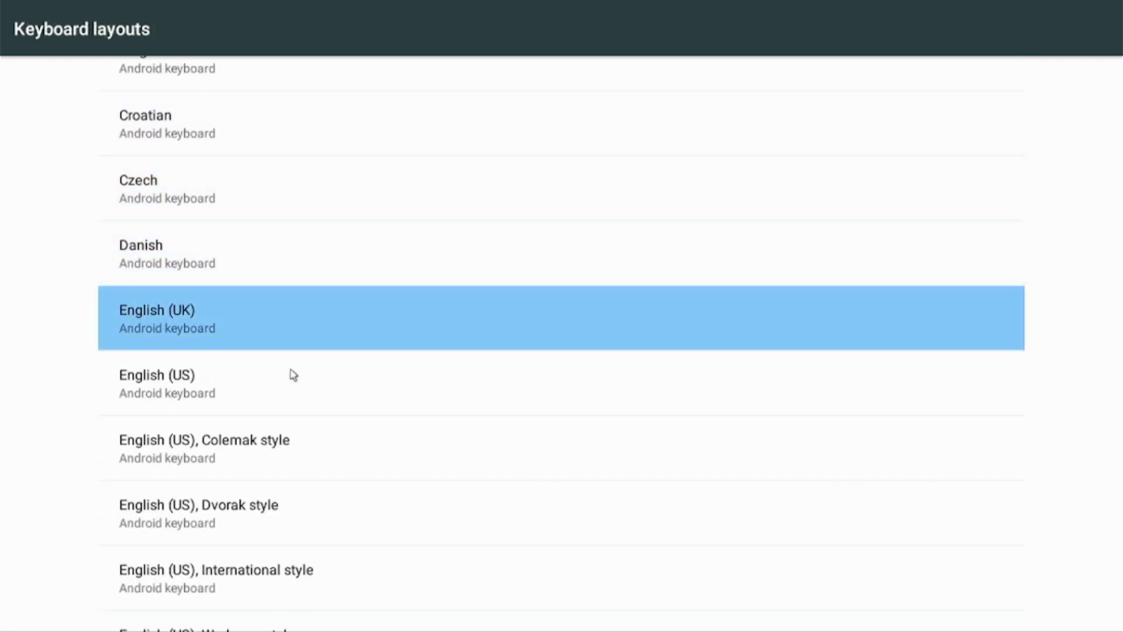
click(284, 381)
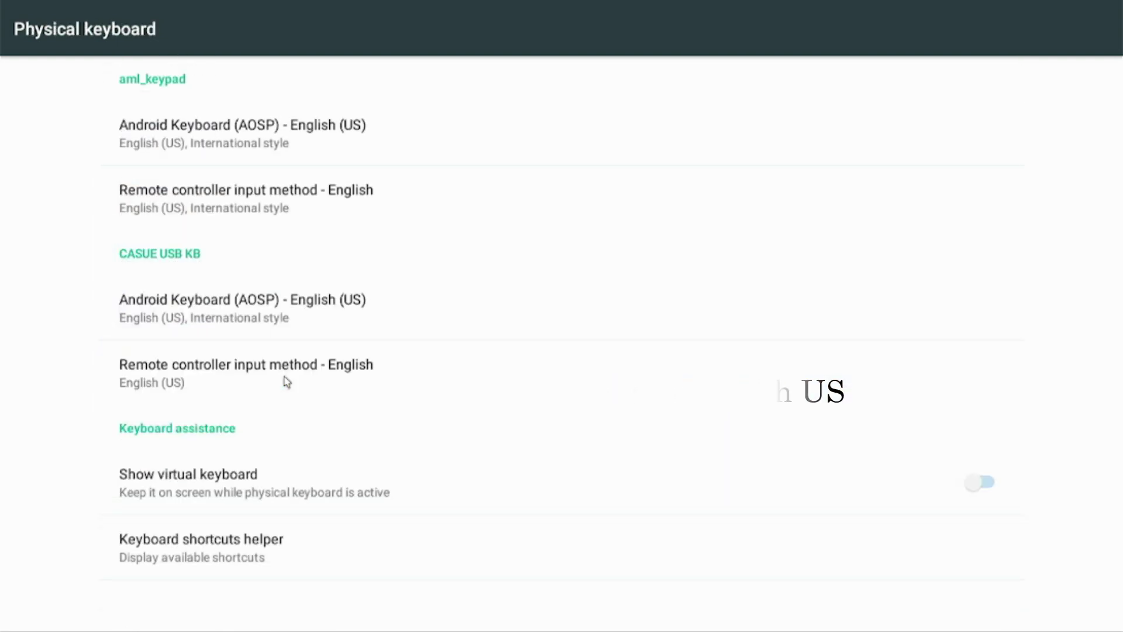
click(296, 378)
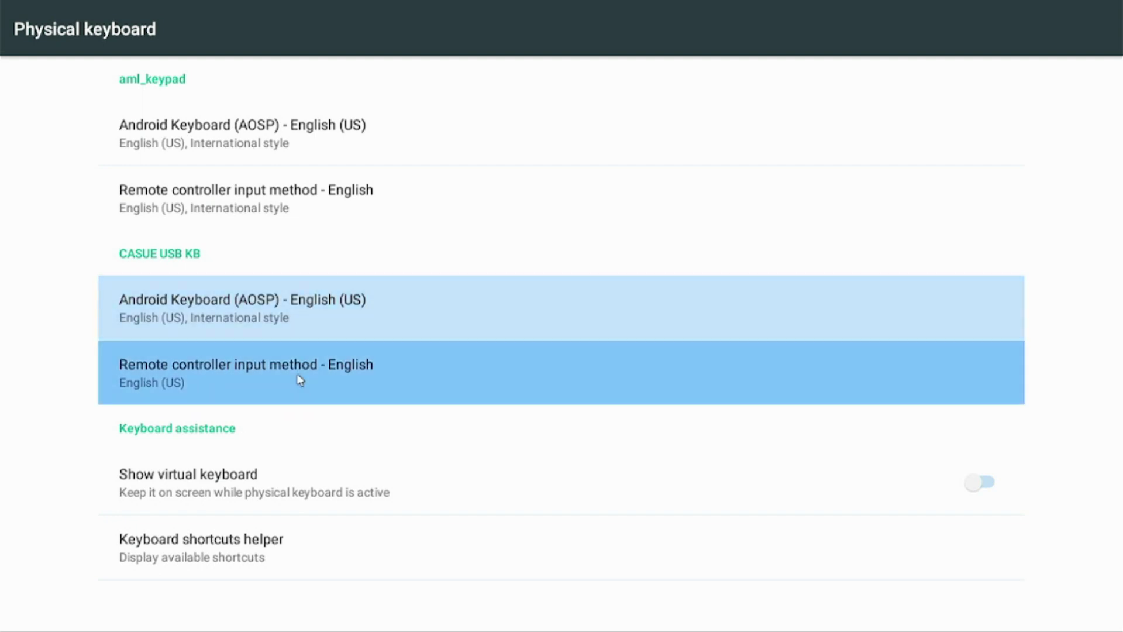
key(Escape)
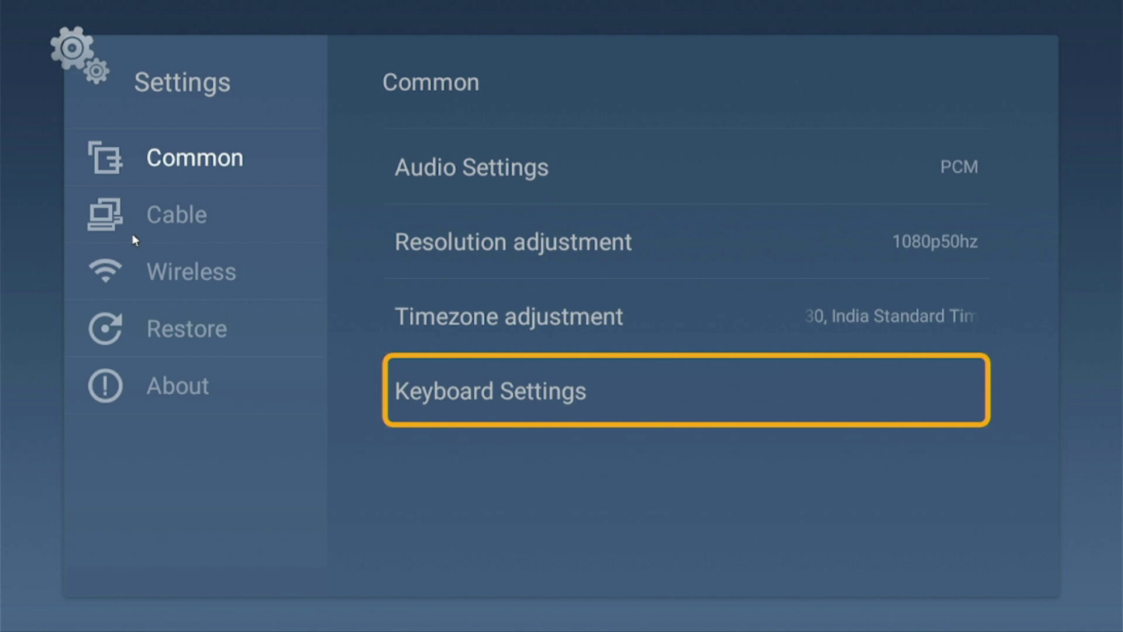
- Connect the wired network with an edited static IP, then view nearby Wi-Fi networks
click(148, 224)
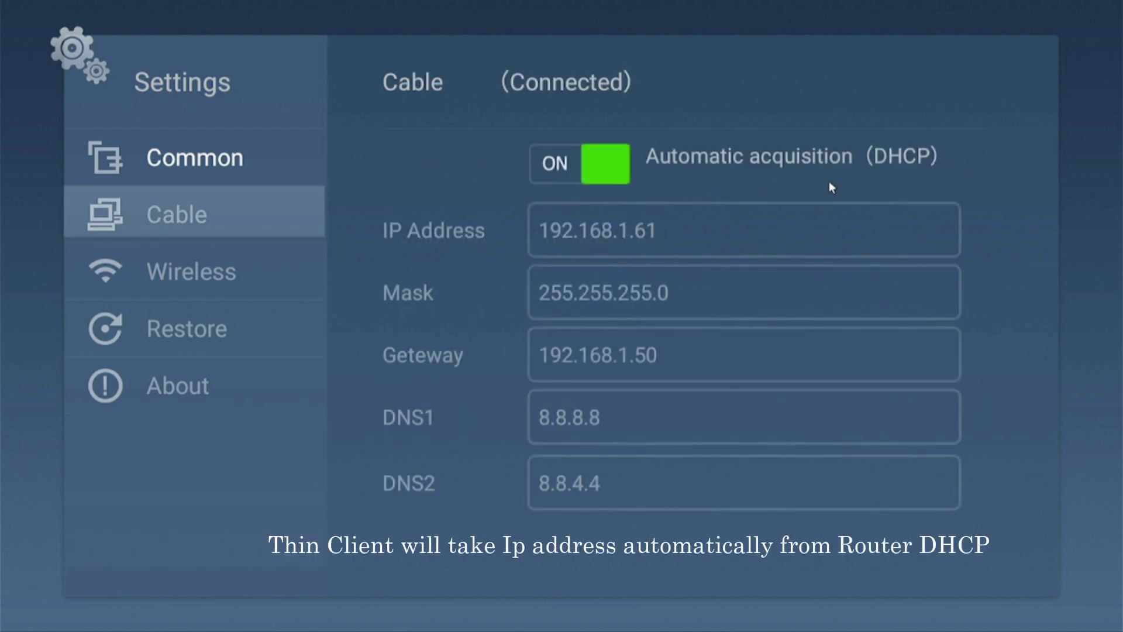
click(540, 167)
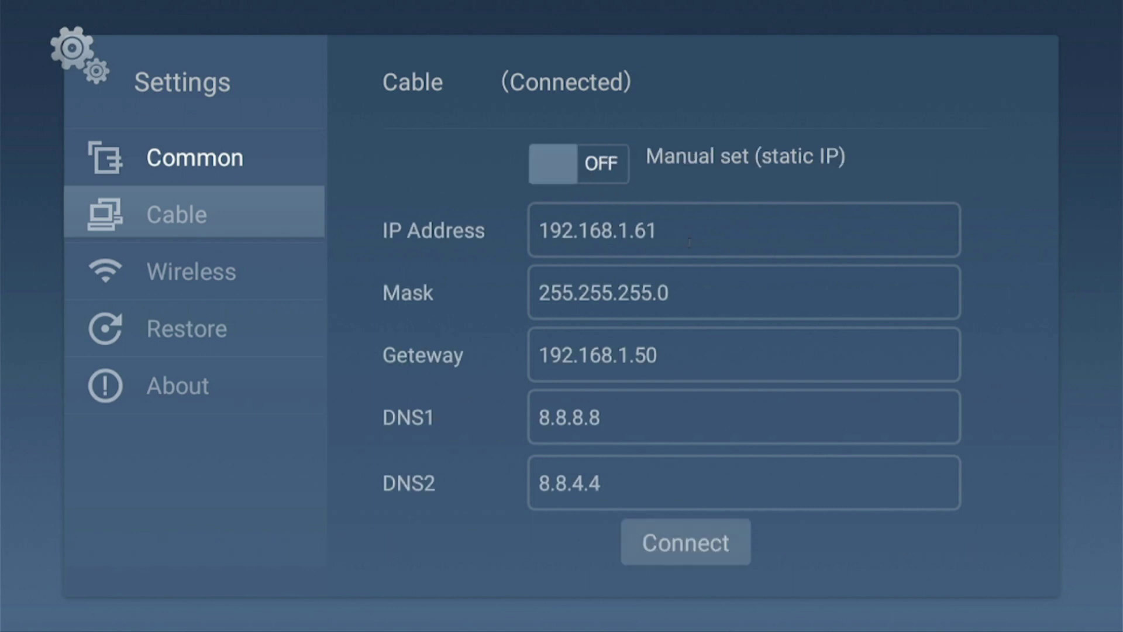
click(682, 234)
key(BackSpace)
key(BackSpace)
text(41)
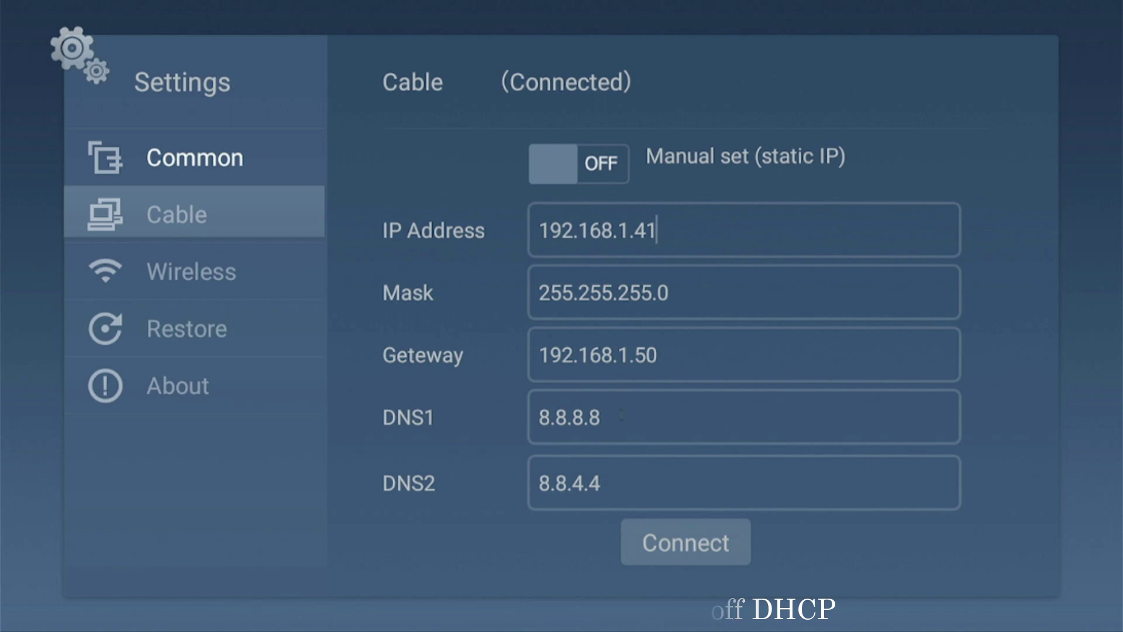
click(668, 539)
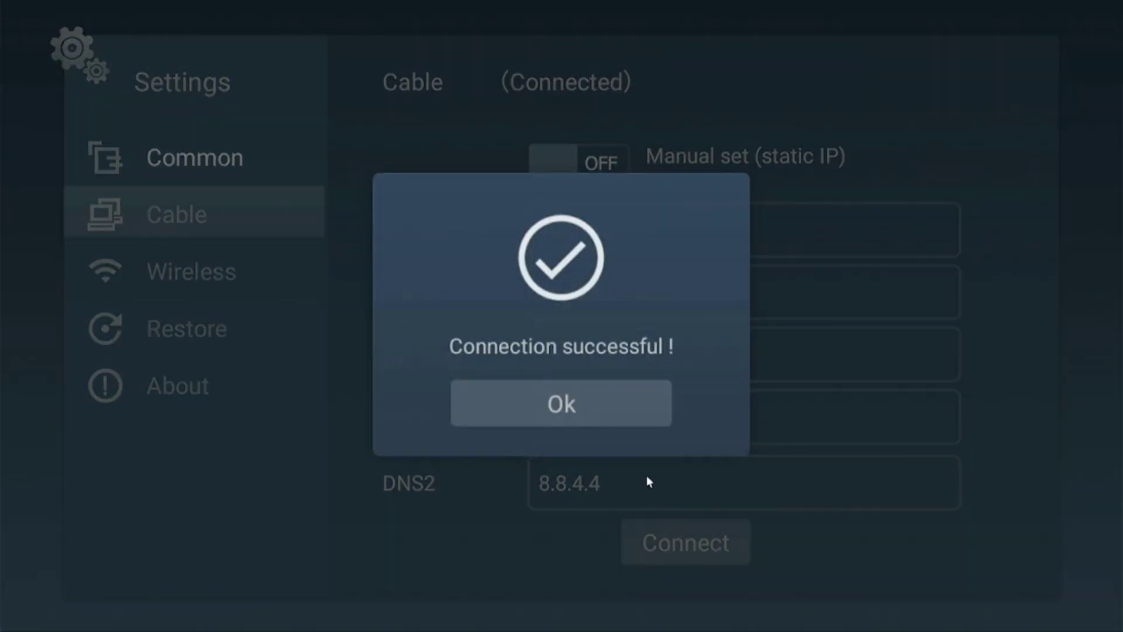
click(608, 406)
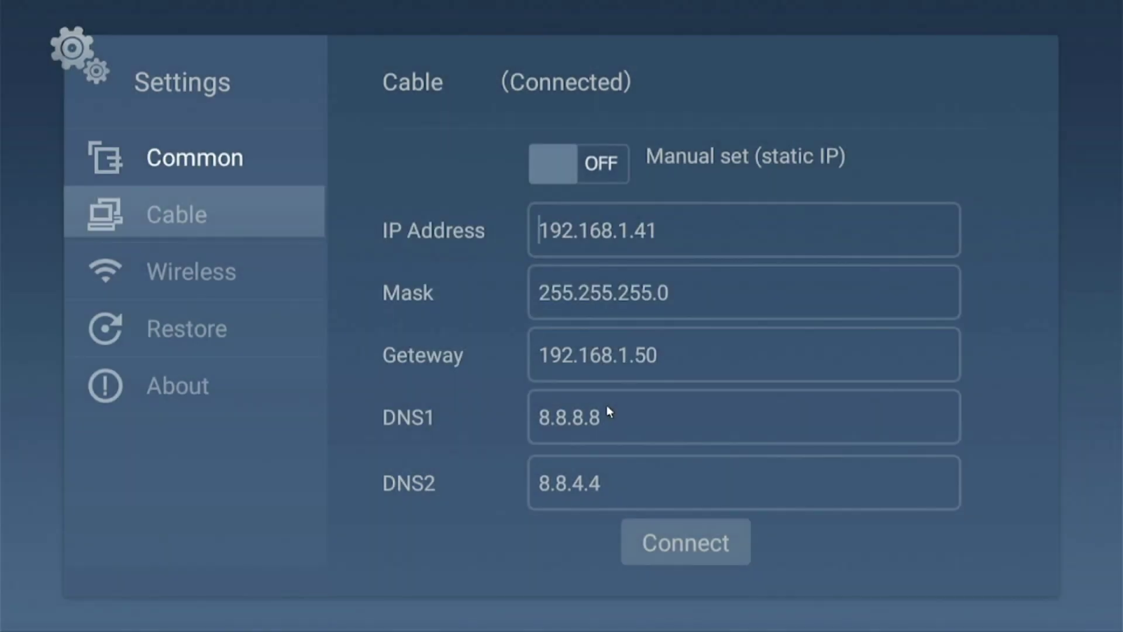
click(240, 265)
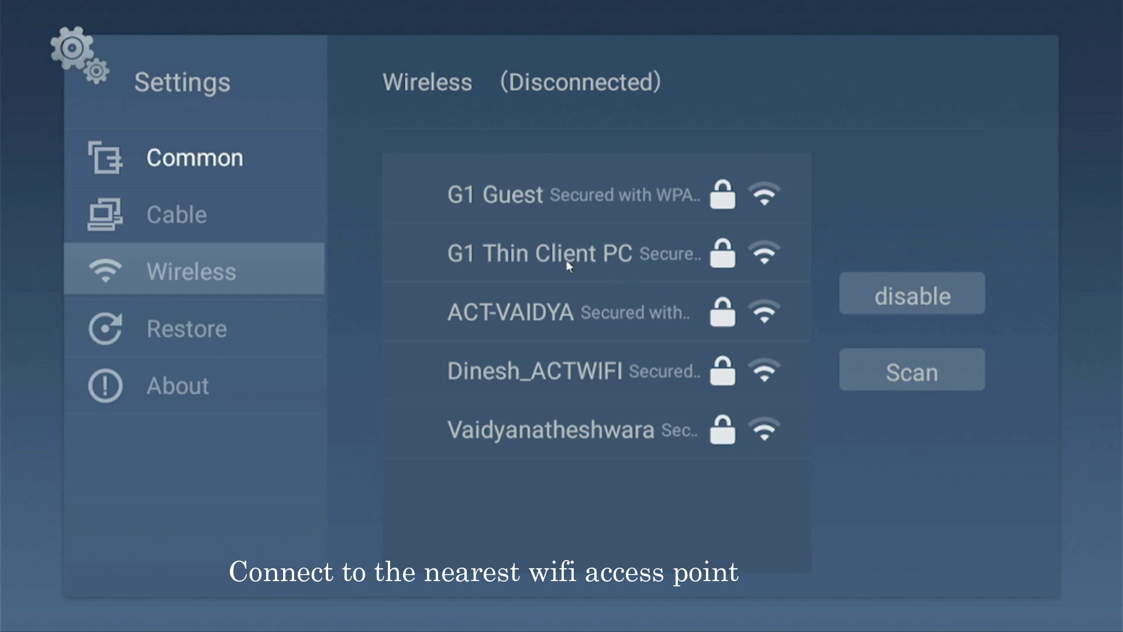
- Join the G1 Thin Client PC Wi-Fi network with its password
click(534, 251)
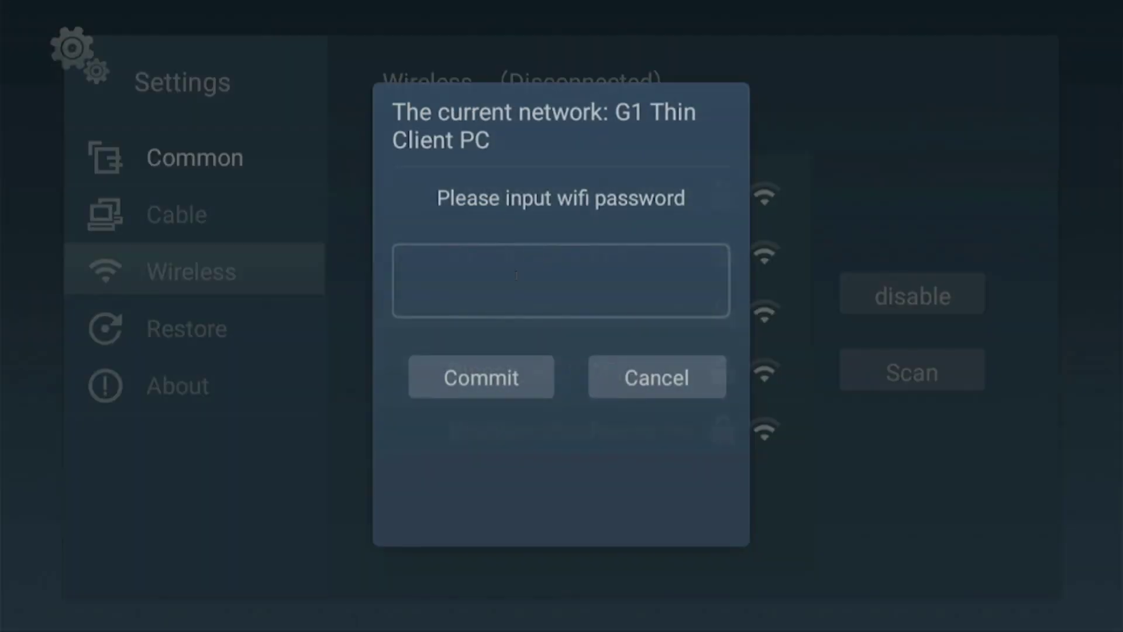
click(509, 379)
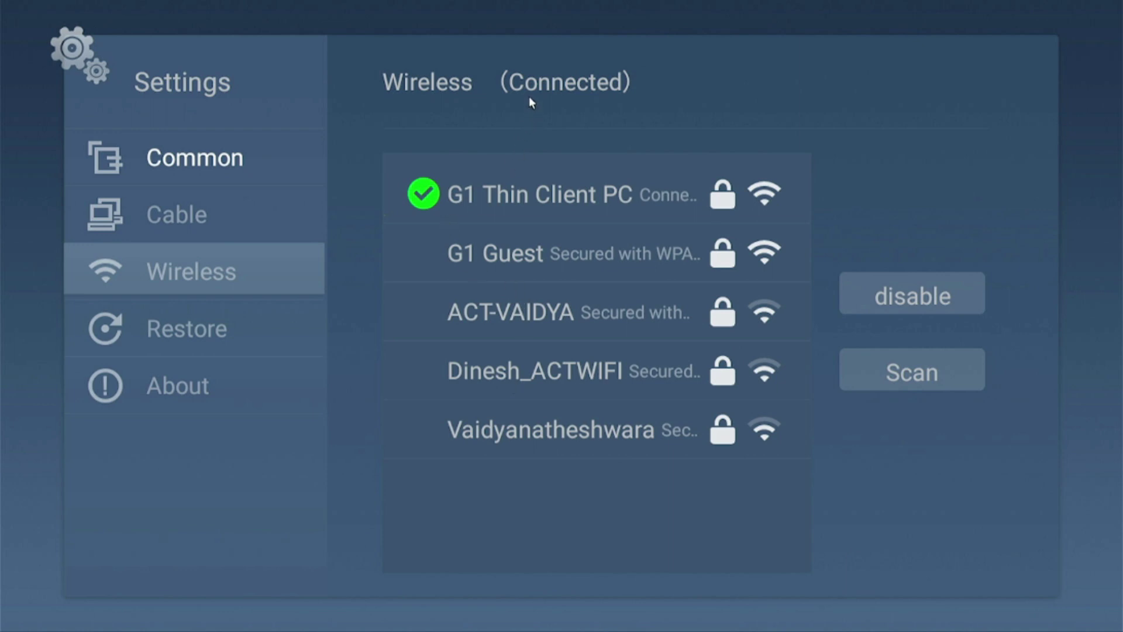
- Cancel a factory reset from Restore, then view the About device information
click(236, 321)
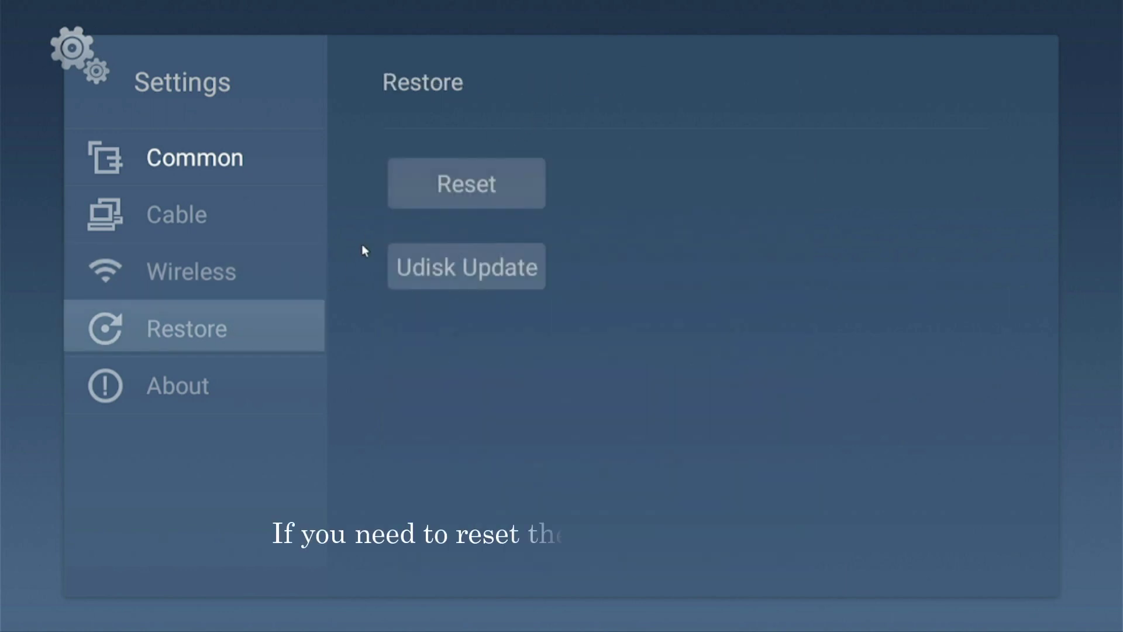
click(426, 193)
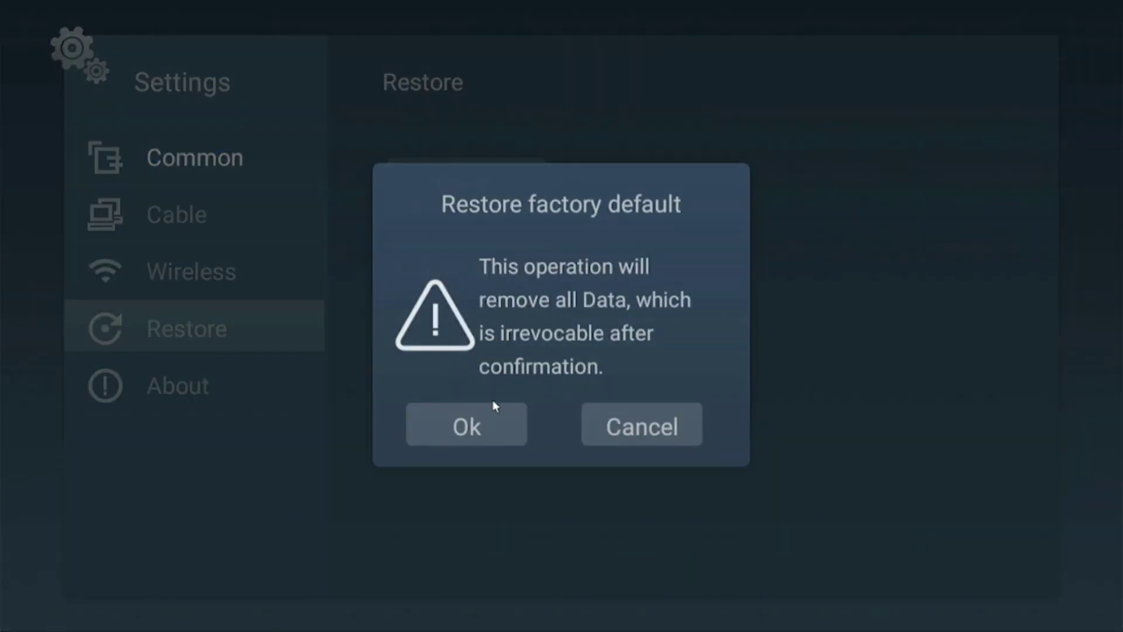
click(627, 431)
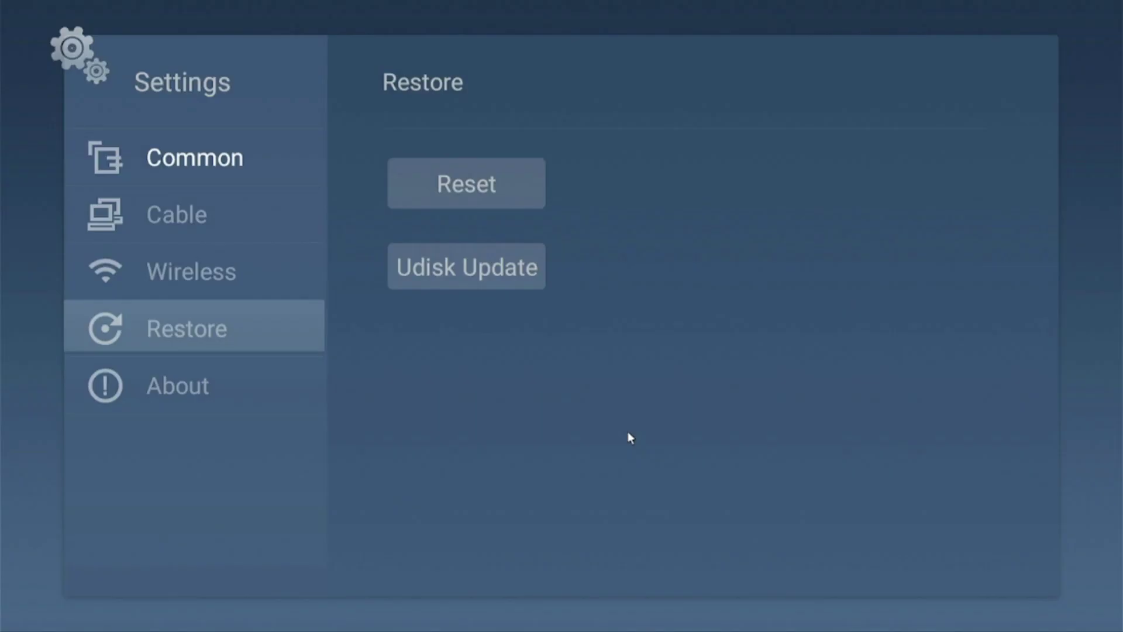
click(189, 385)
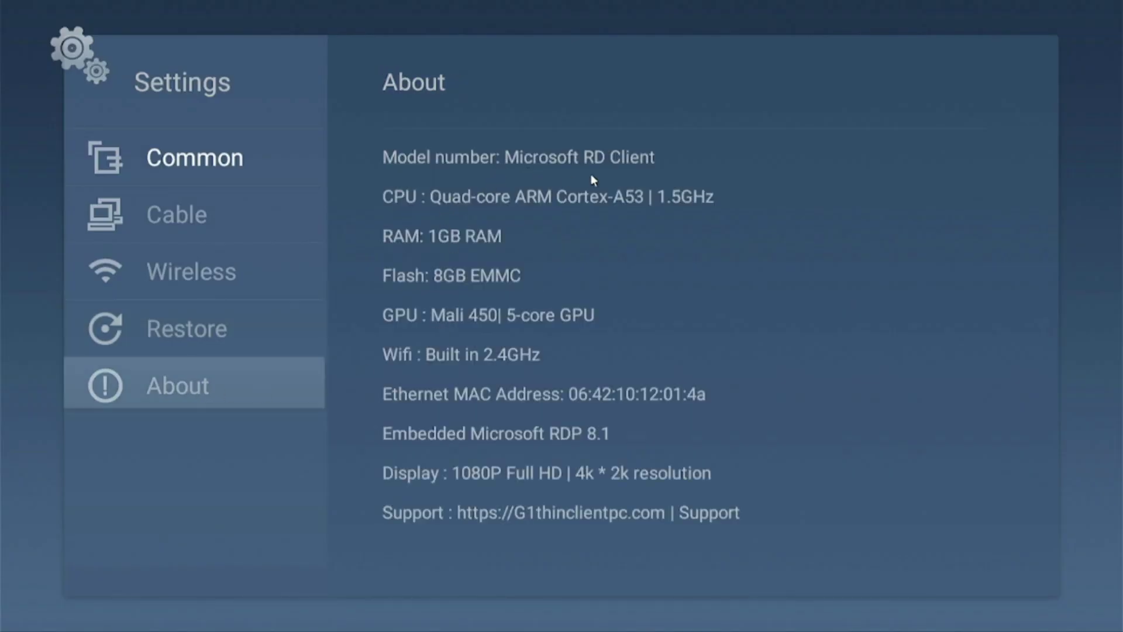
- Launch Remote Desktop from the home screen, accept its agreements, and start adding a desktop
right_click(614, 550)
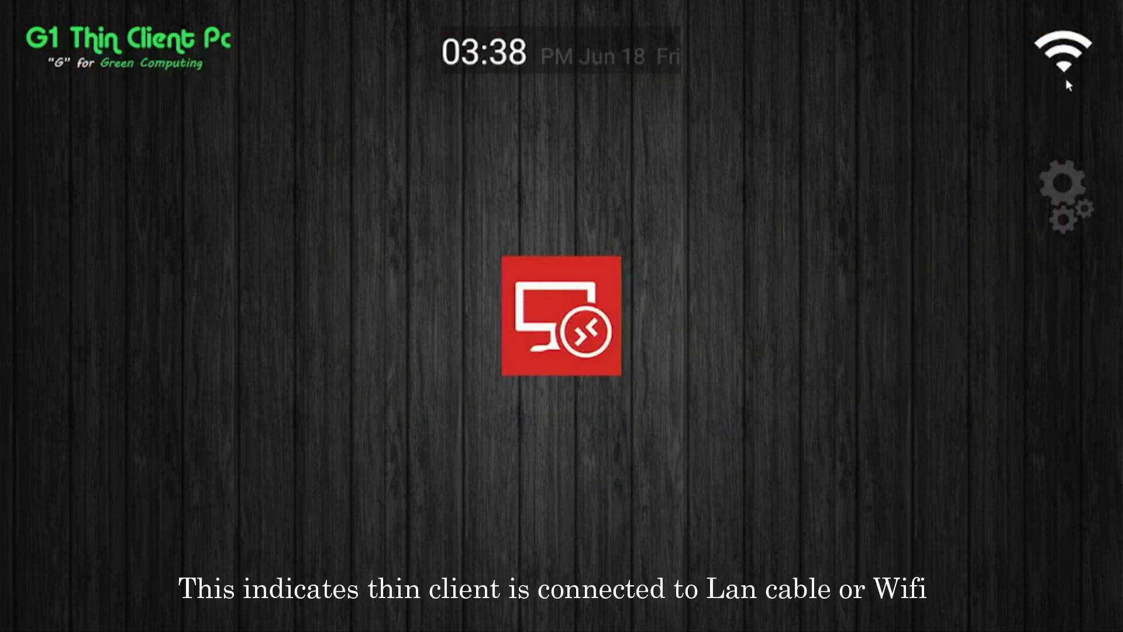
click(592, 299)
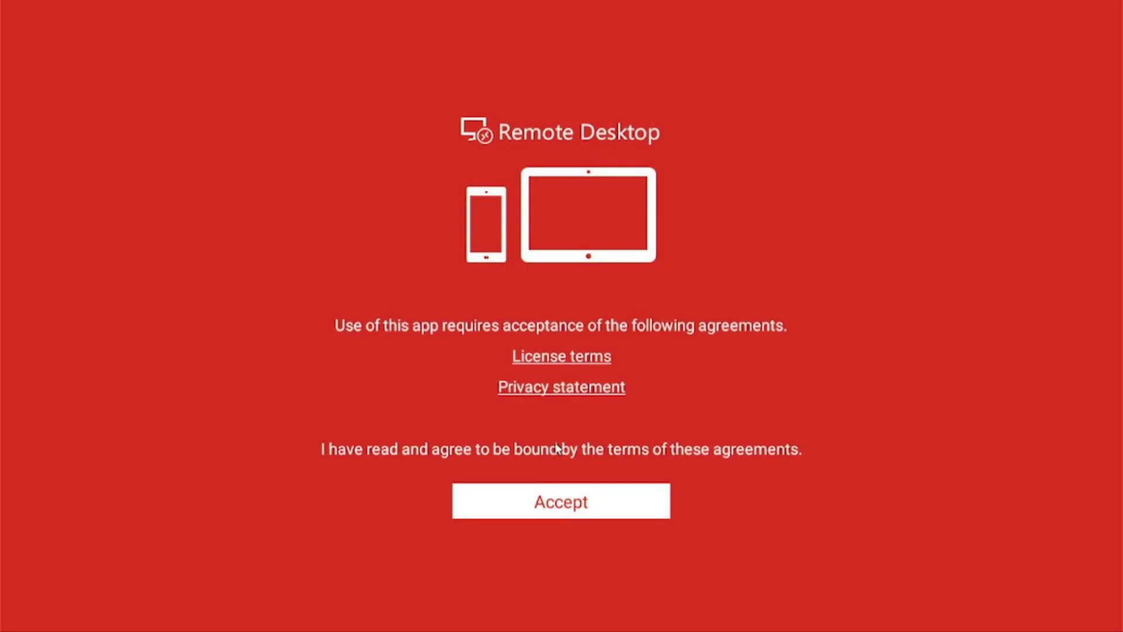
click(554, 497)
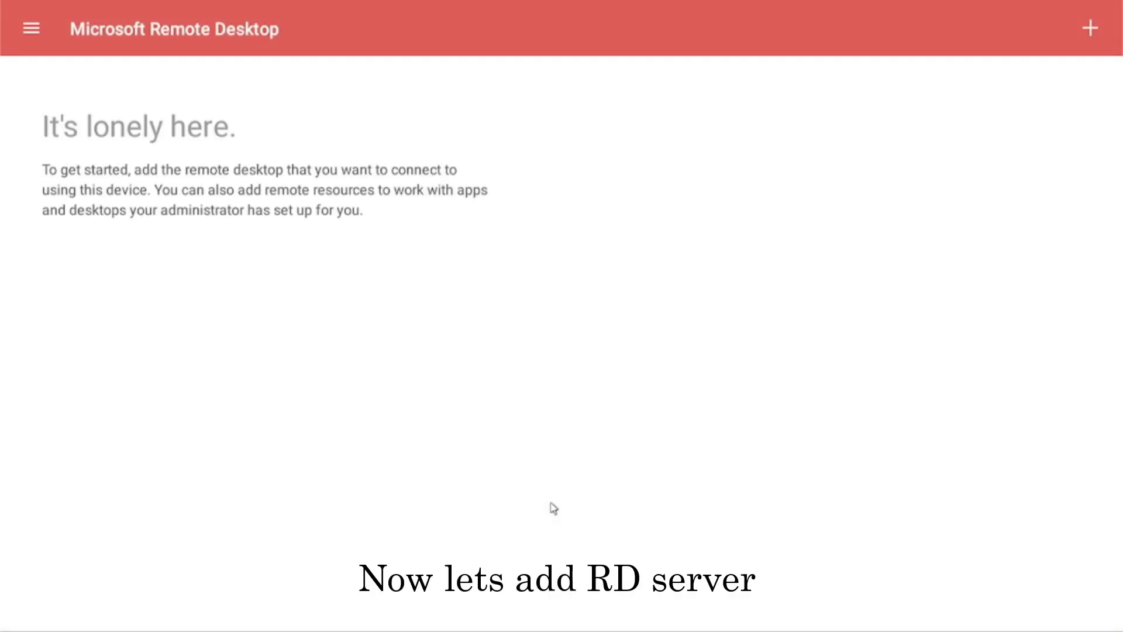
click(1093, 30)
click(989, 85)
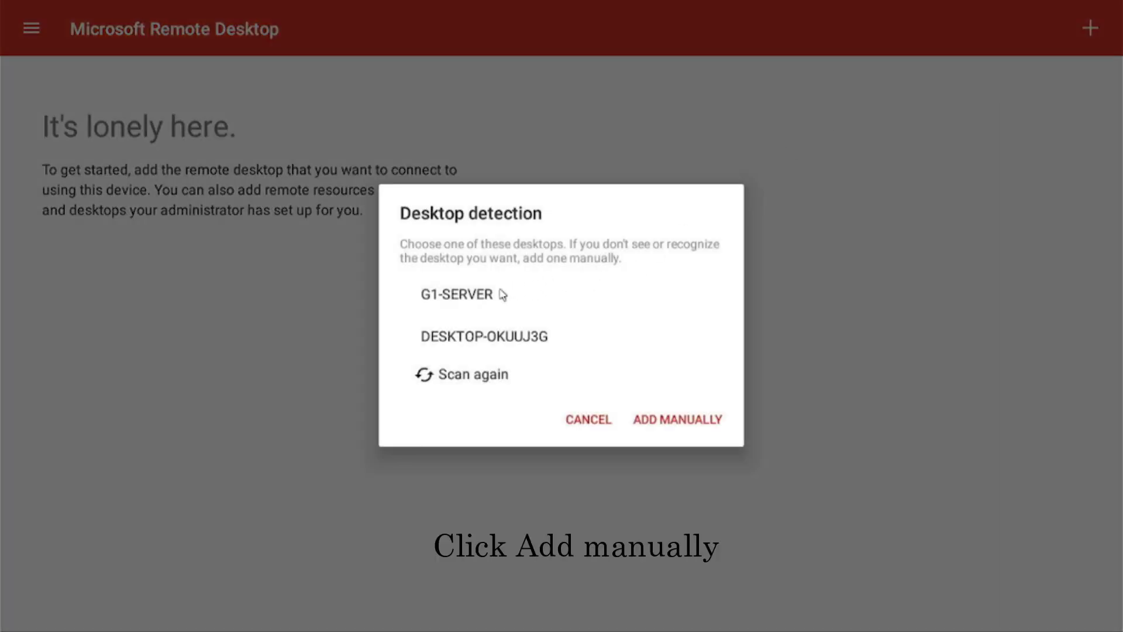
- Manually add desktop 192.168.1.60 with a new user account u1 and save it
click(674, 421)
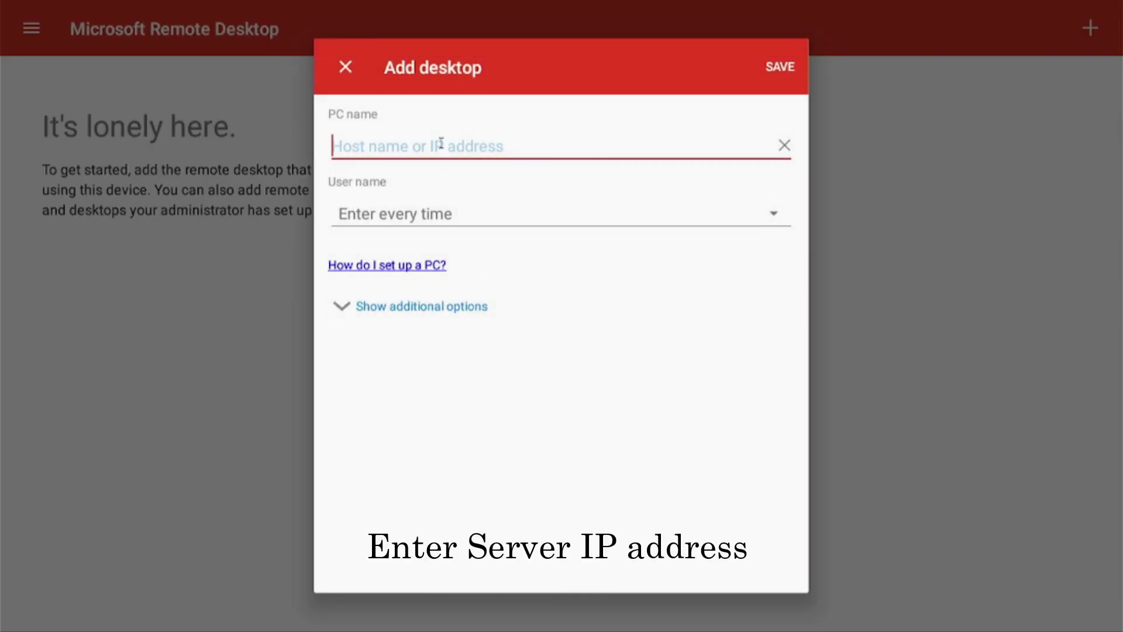
text(192)
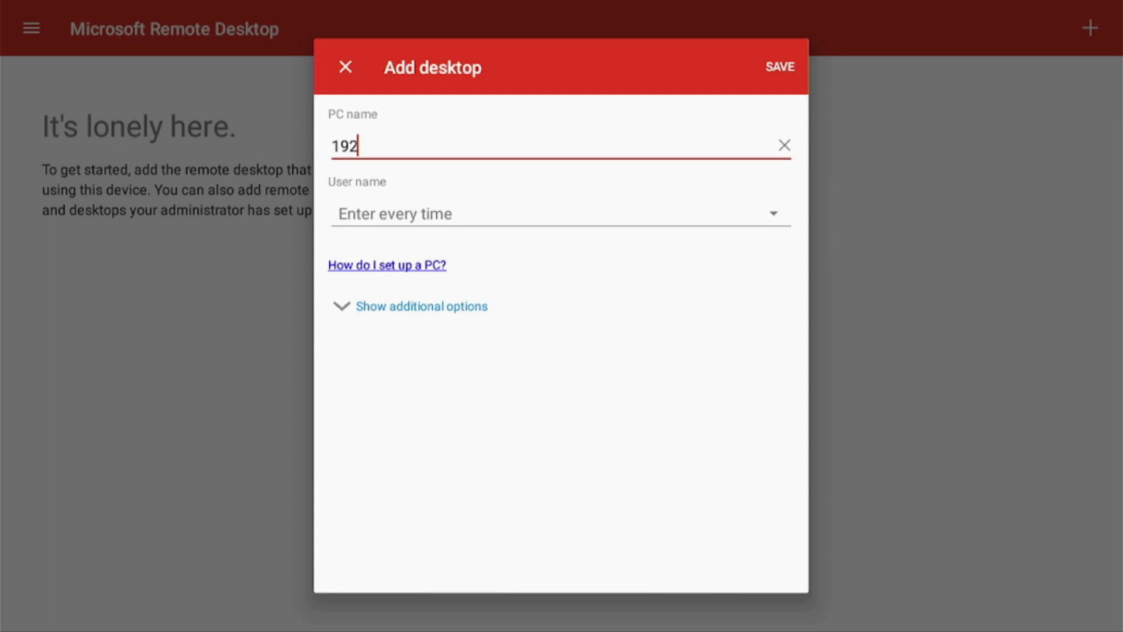
text(.168.)
text(1.60)
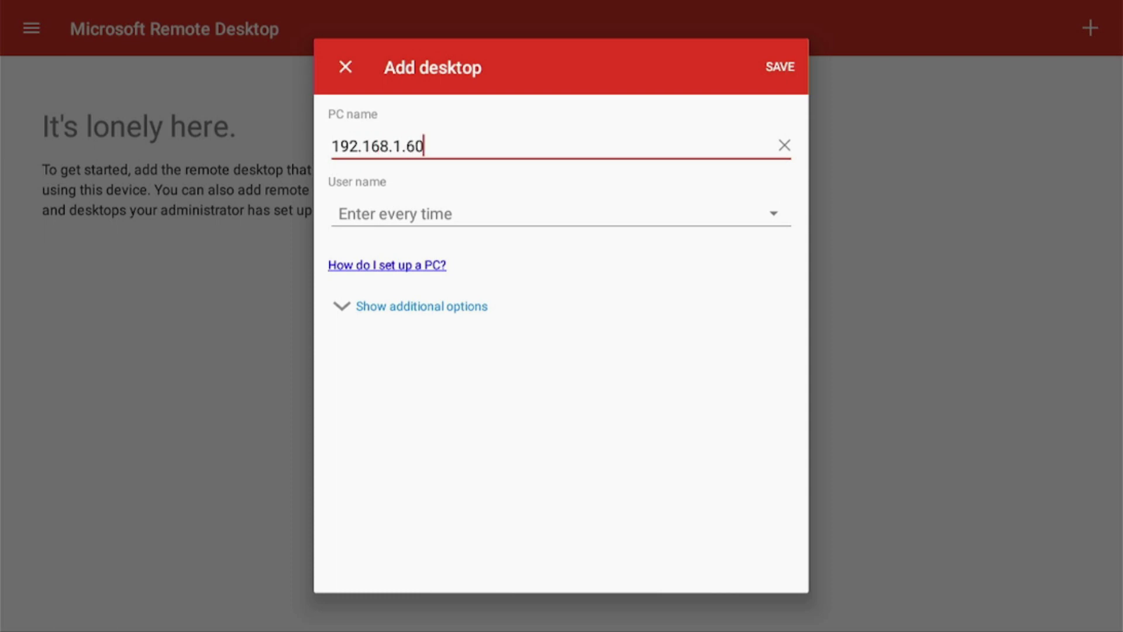
click(473, 222)
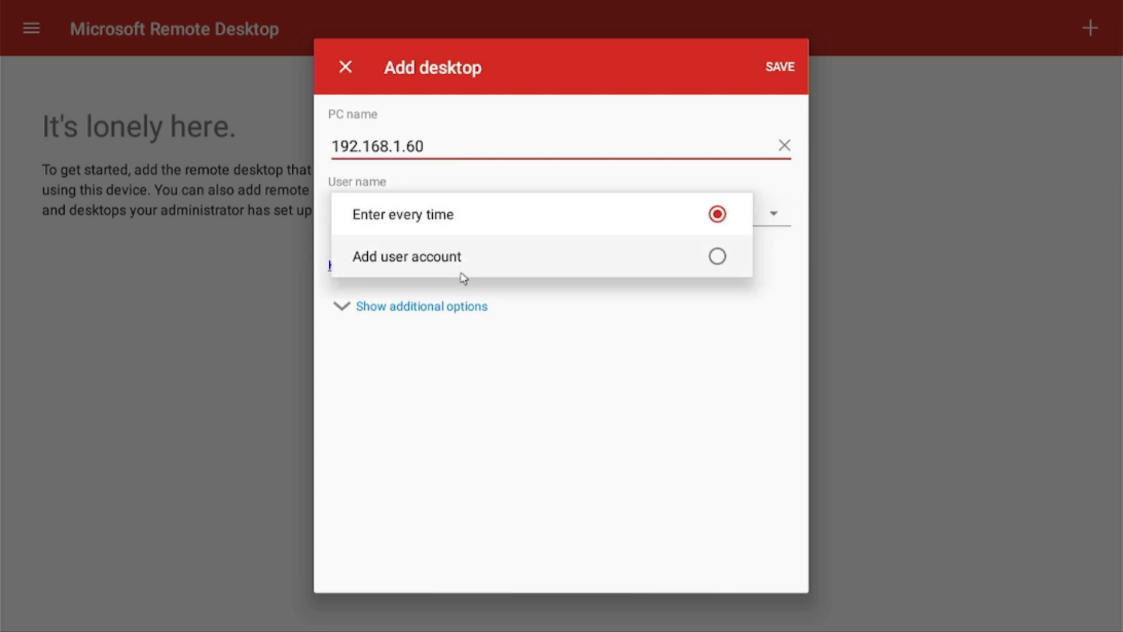
click(466, 261)
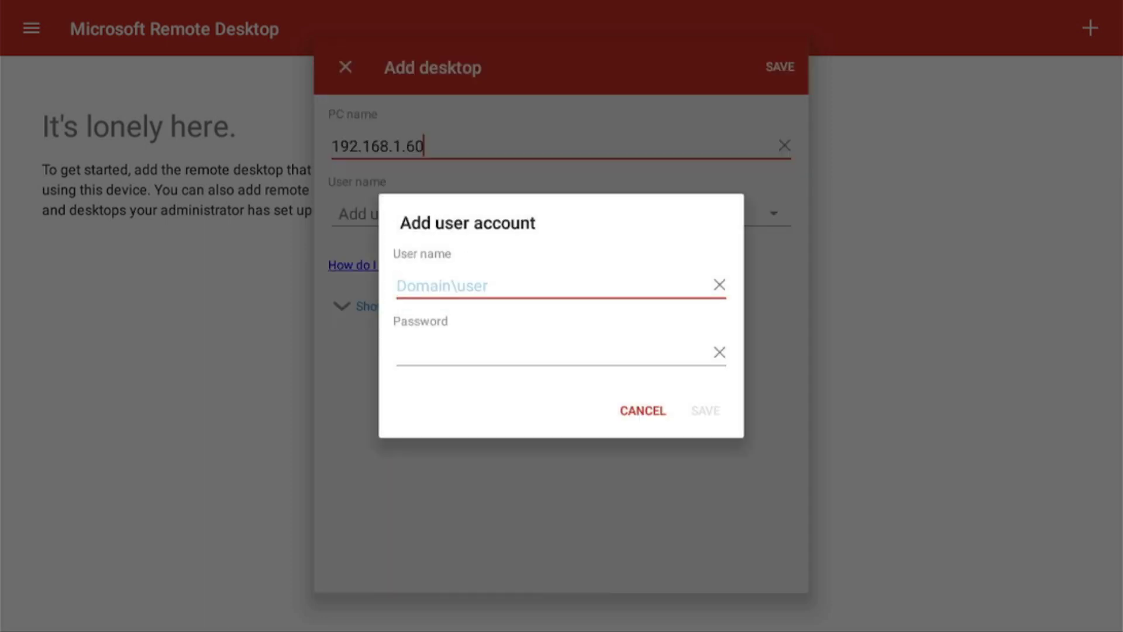
text(u)
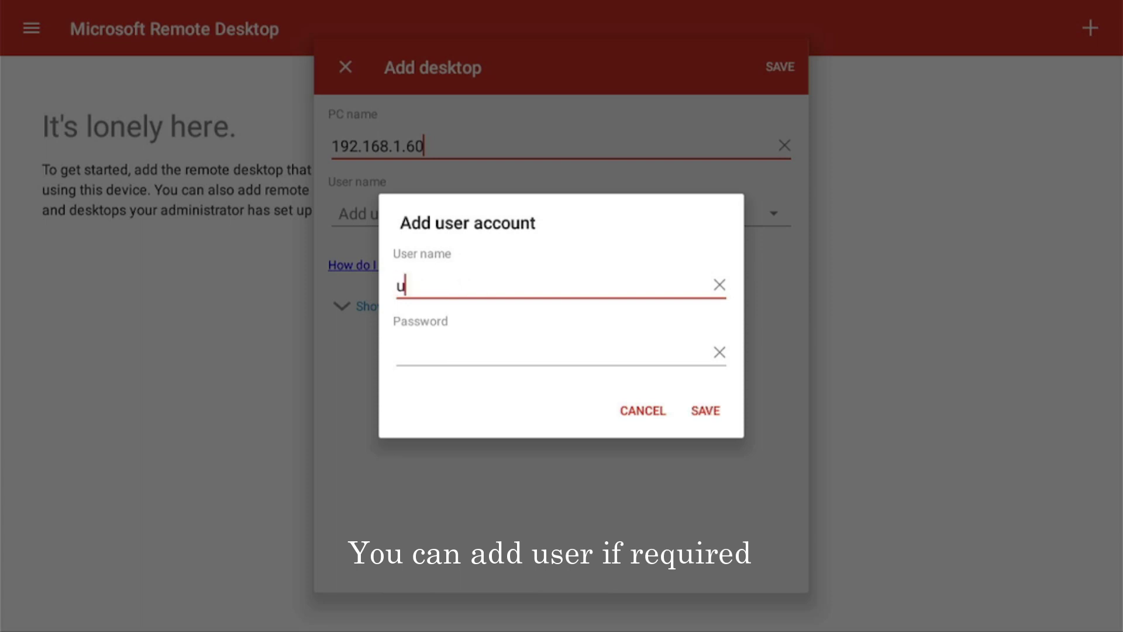
text(1)
click(432, 338)
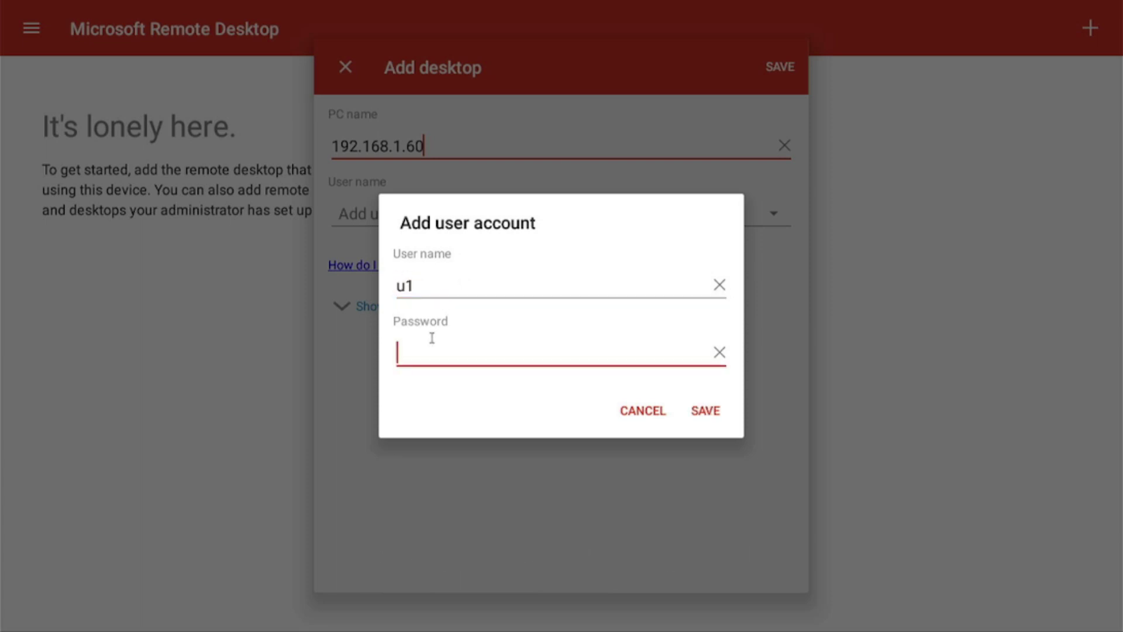
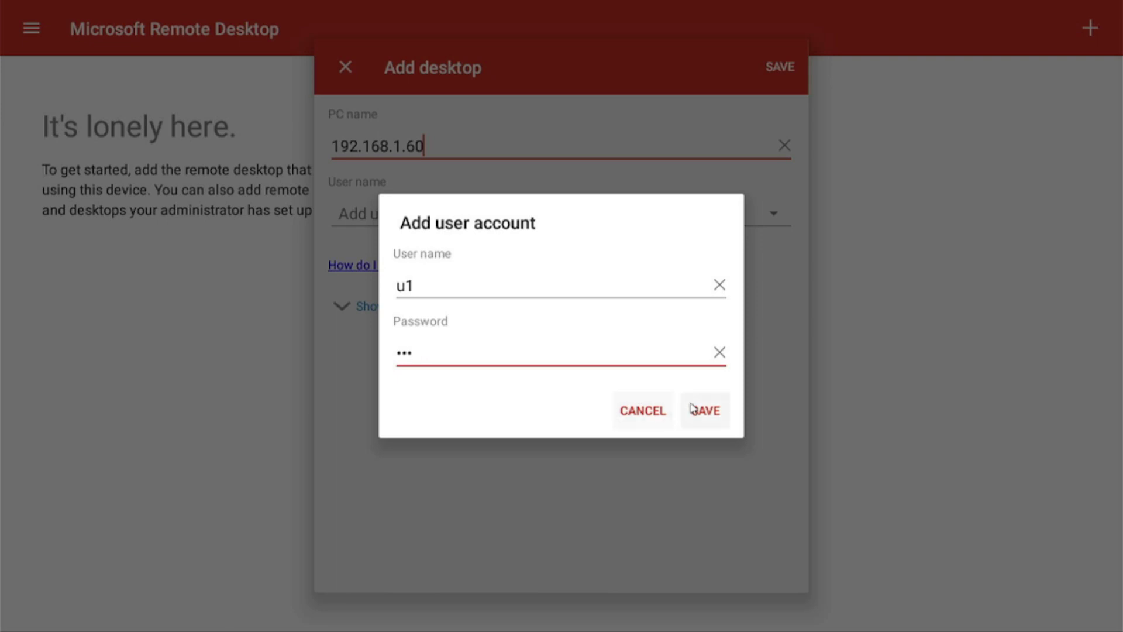
click(705, 411)
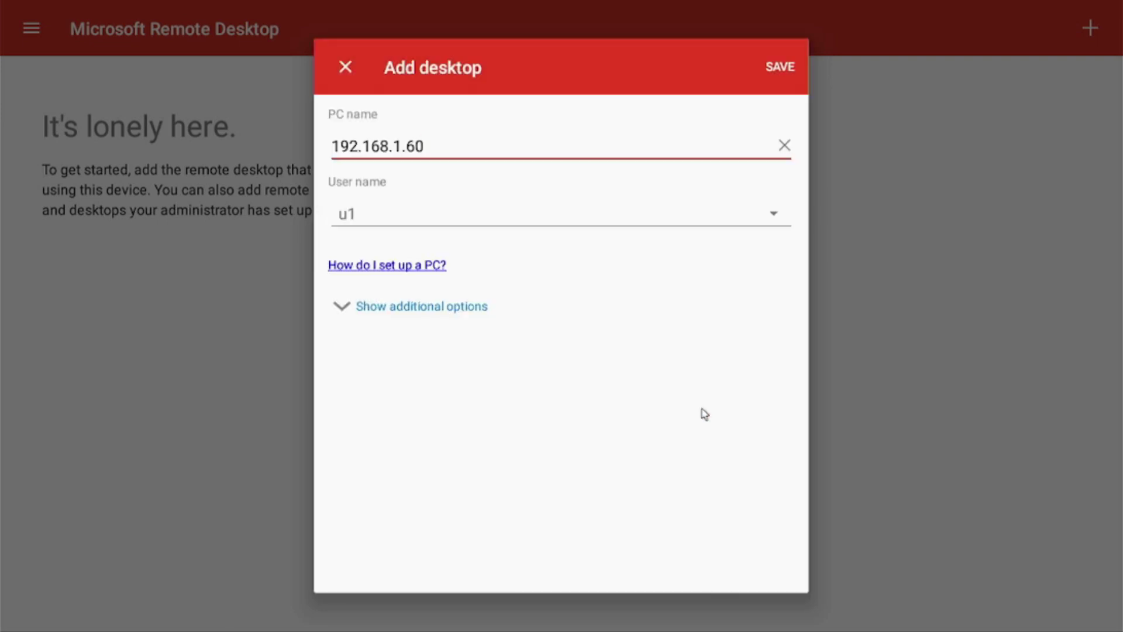
click(770, 70)
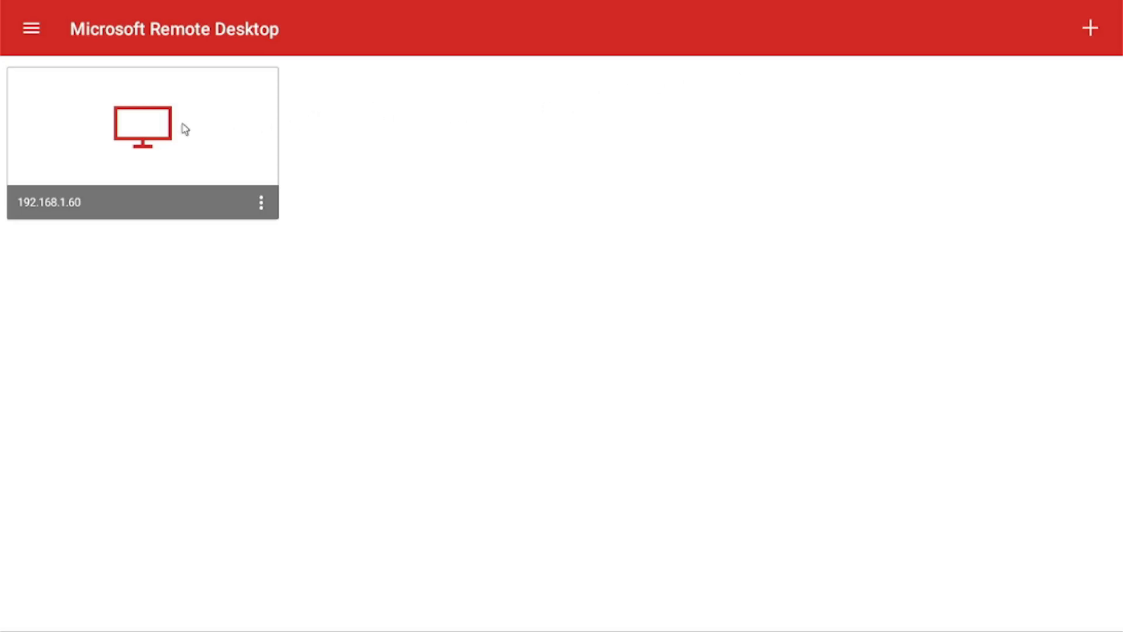
- Connect to 192.168.1.60 without future identity warnings, then open and close This PC
click(185, 129)
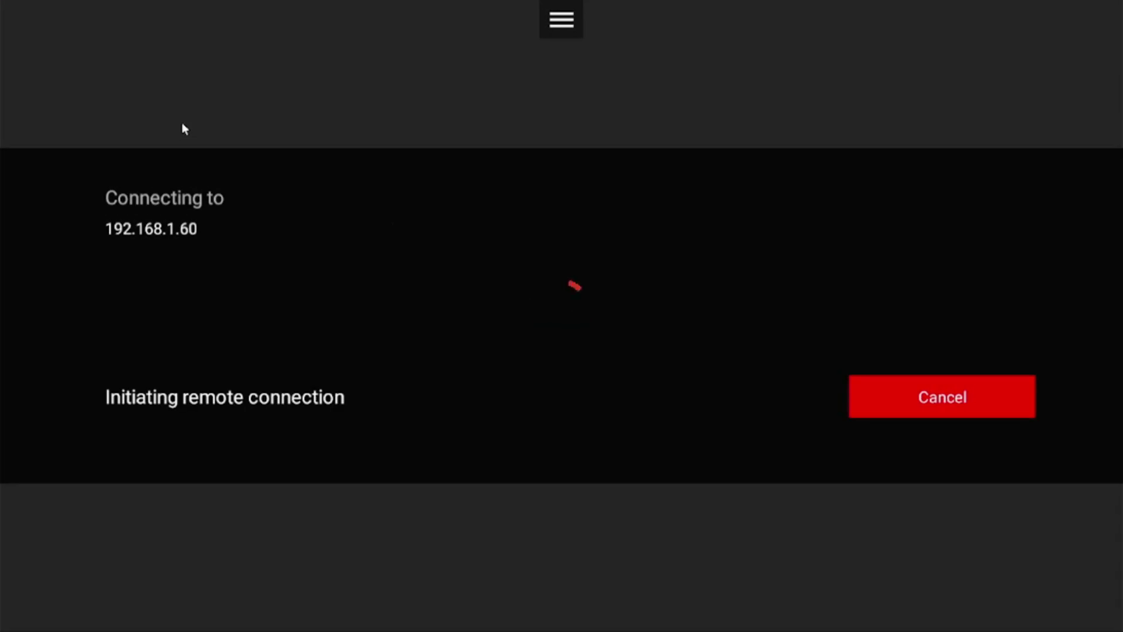
click(492, 352)
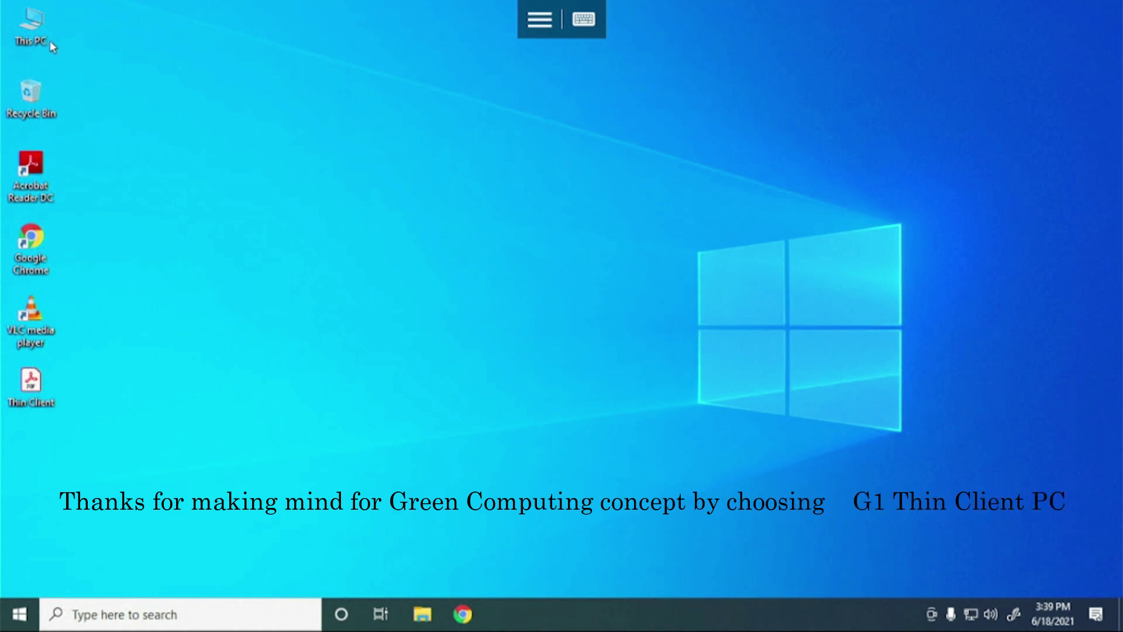
double_click(26, 28)
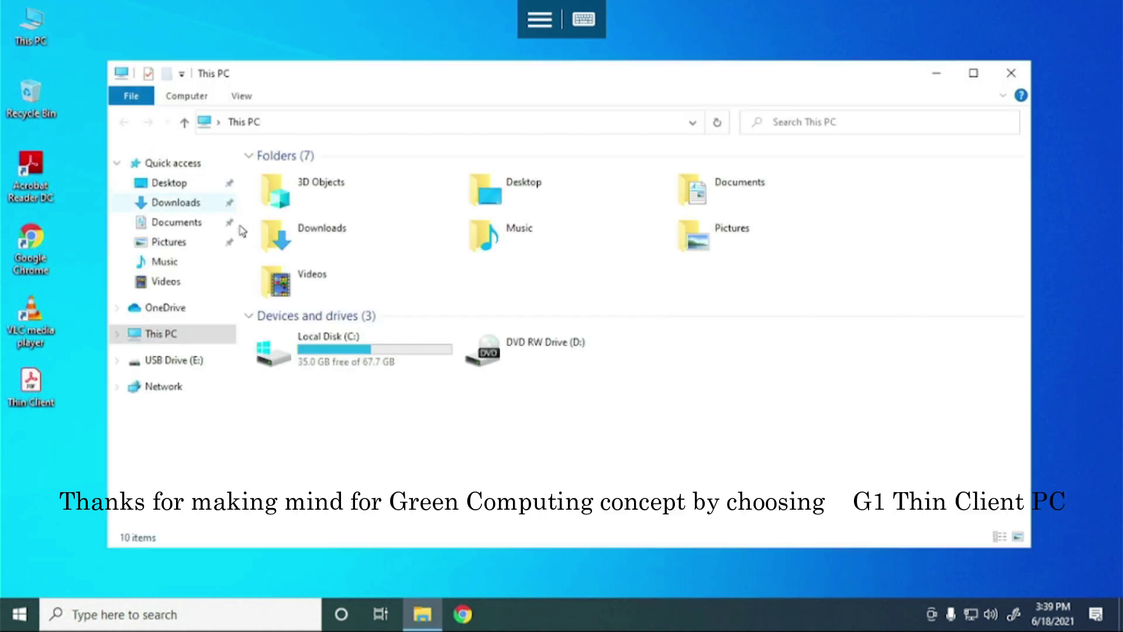
click(1023, 71)
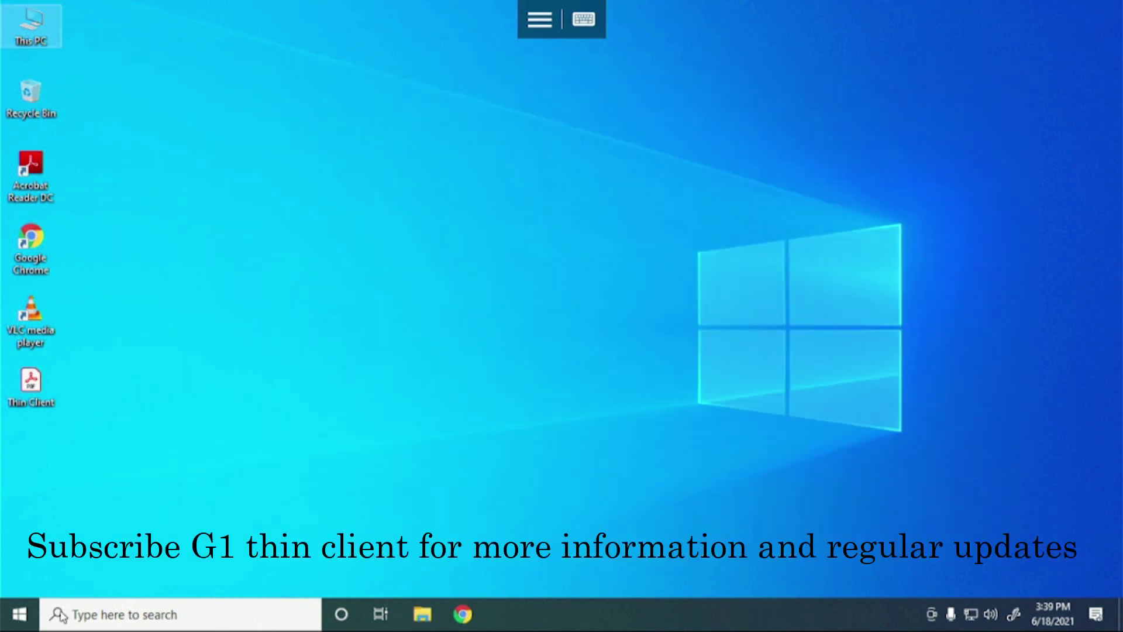
- Sign the remote account u1 out of Windows from the Start menu
click(19, 613)
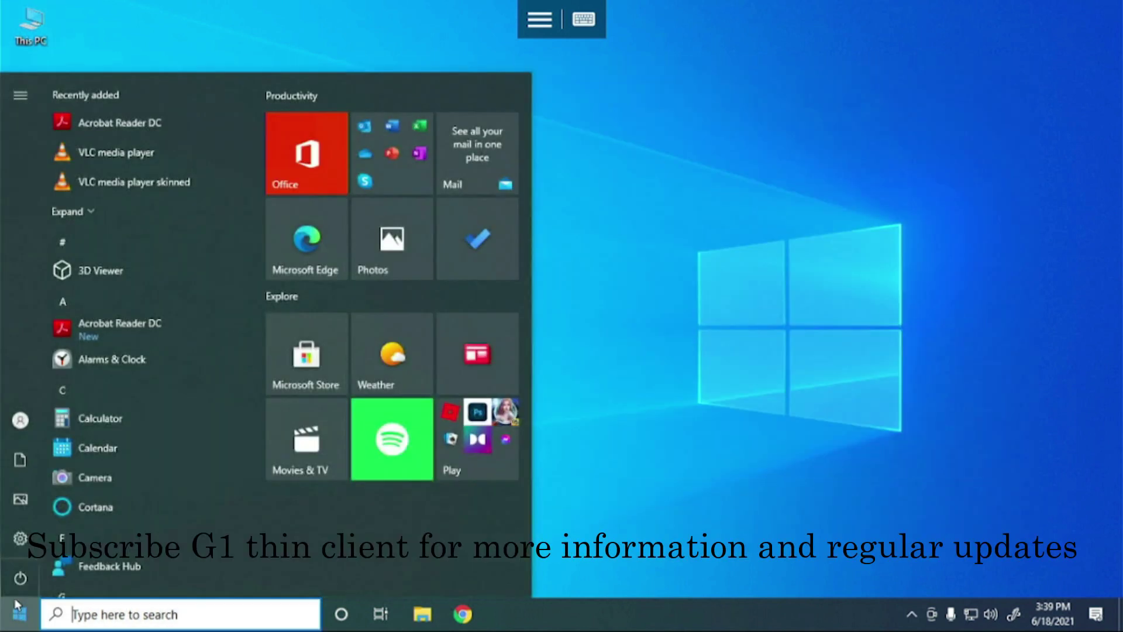
click(29, 421)
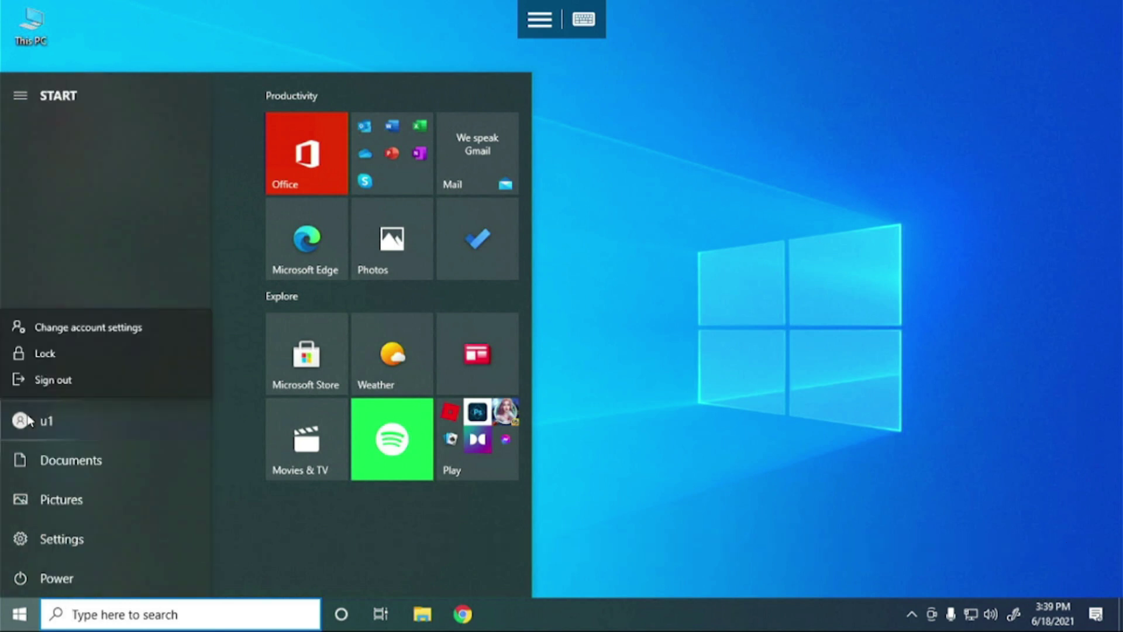
click(38, 383)
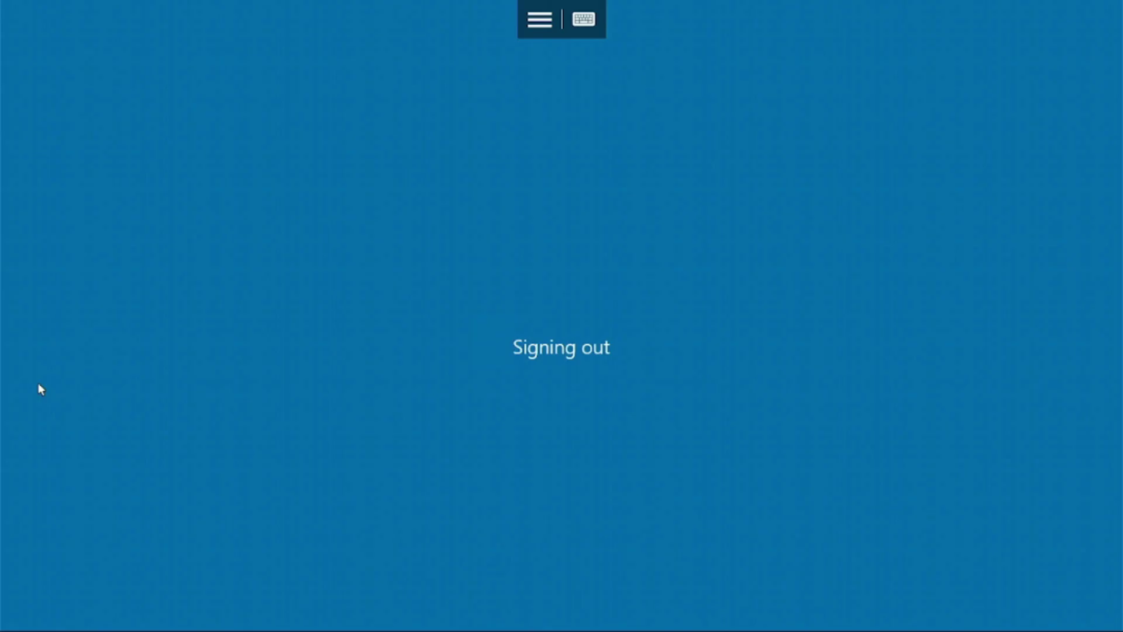